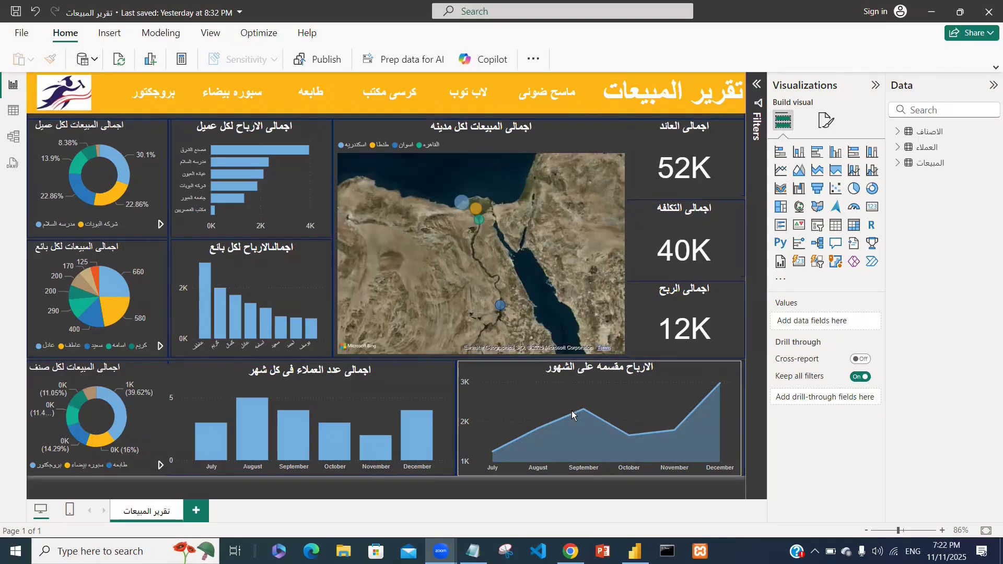
# Start publishing the sales report, saving its changes and entering the account's email address for sign-in.
pyautogui.moveTo(581, 421)
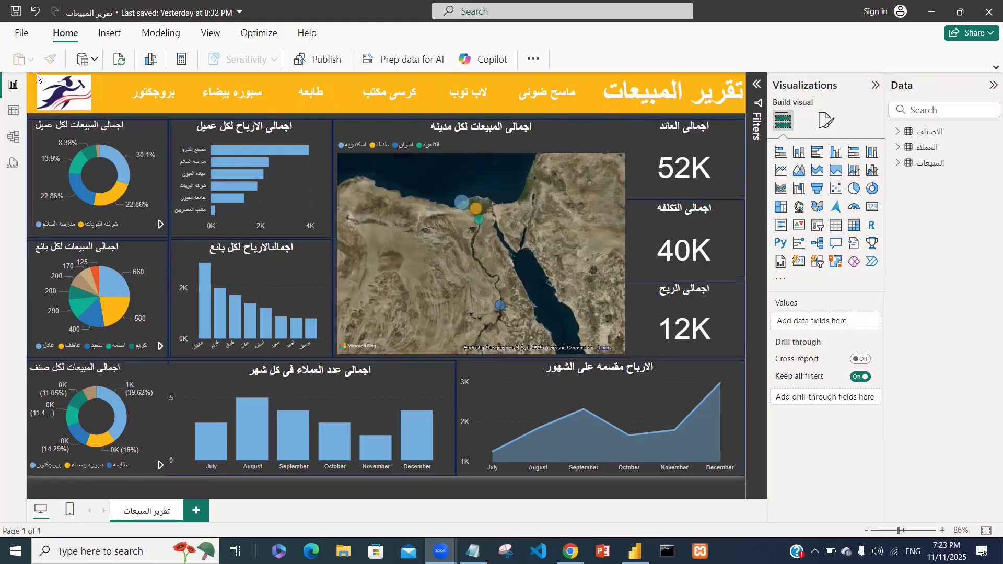
pyautogui.click(328, 62)
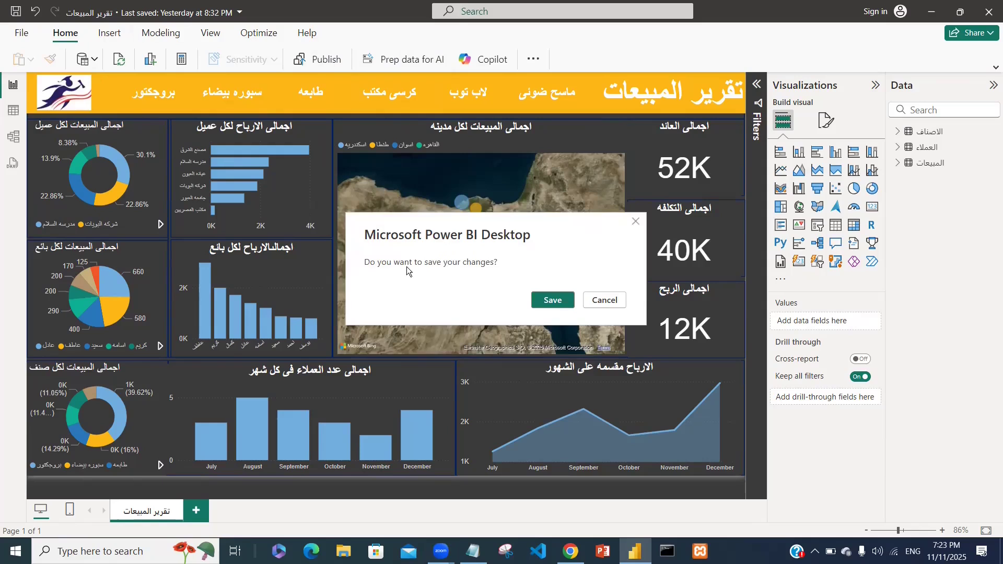
pyautogui.click(553, 300)
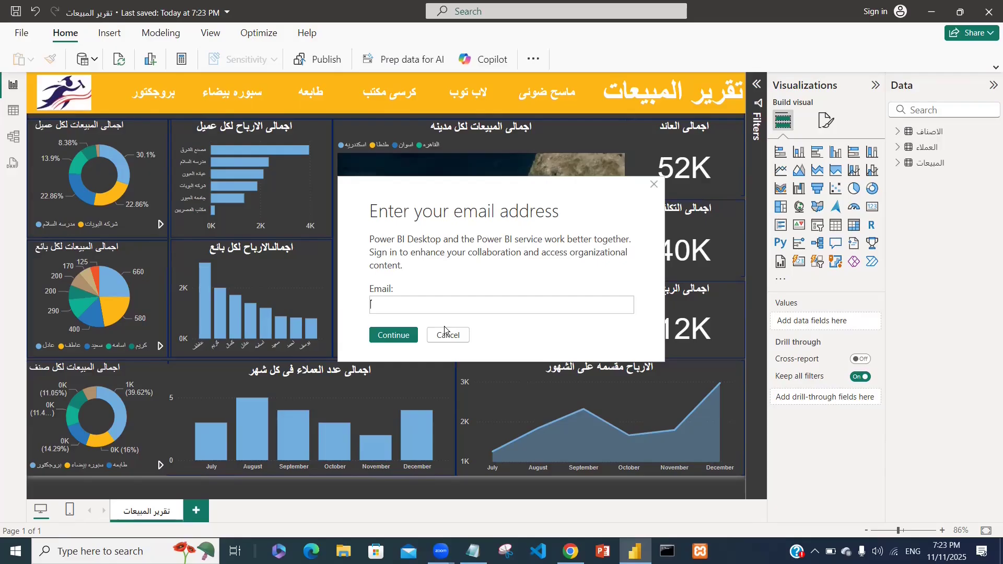
pyautogui.click(448, 308)
pyautogui.write('m')
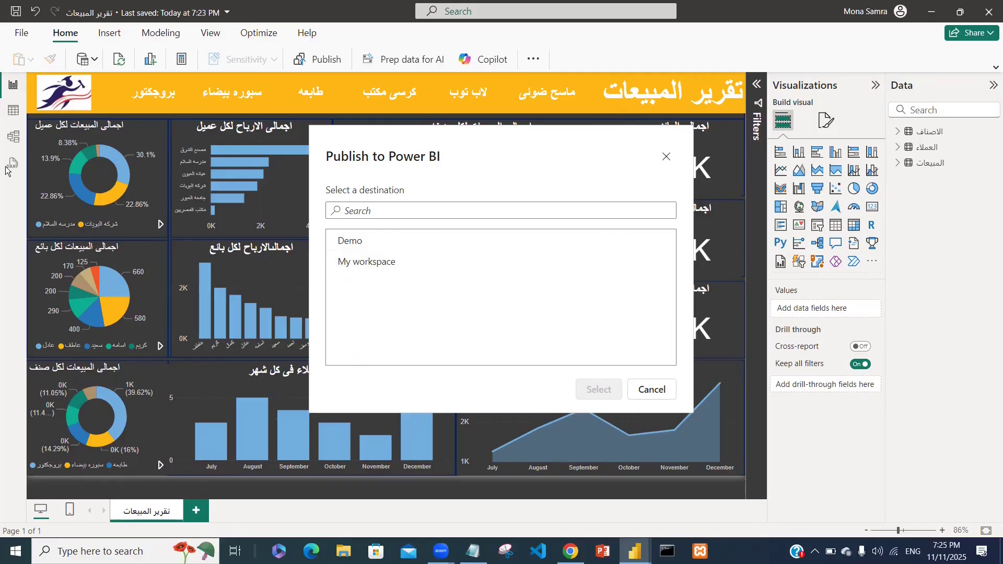
# Publish the report to My workspace and close Power BI Desktop.
pyautogui.click(376, 264)
pyautogui.click(602, 390)
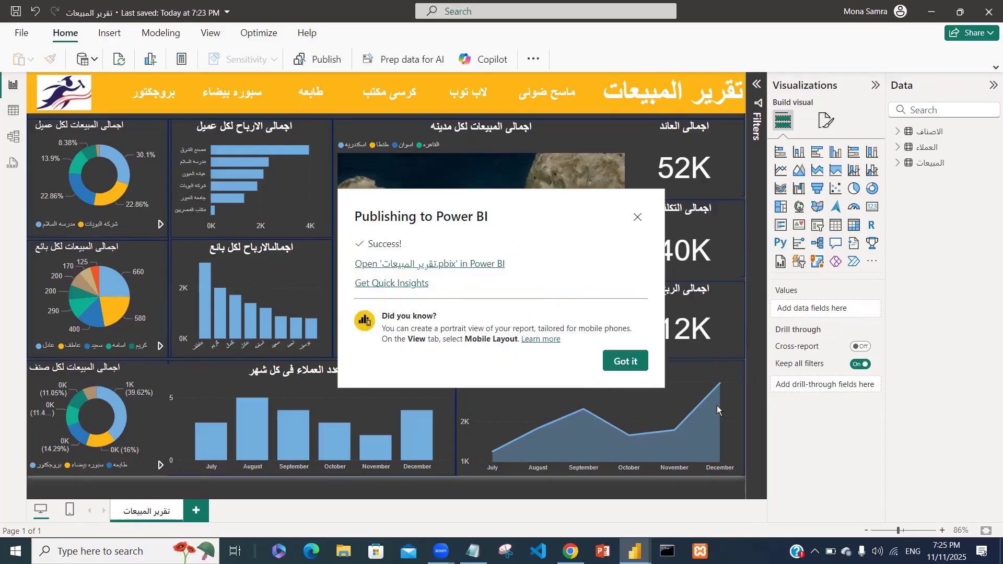
pyautogui.click(638, 362)
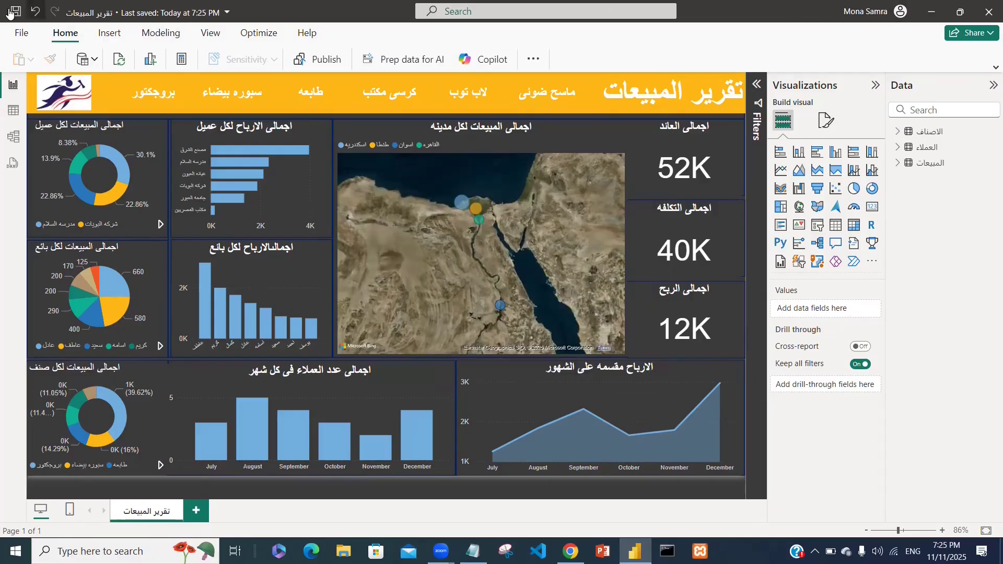
pyautogui.click(989, 18)
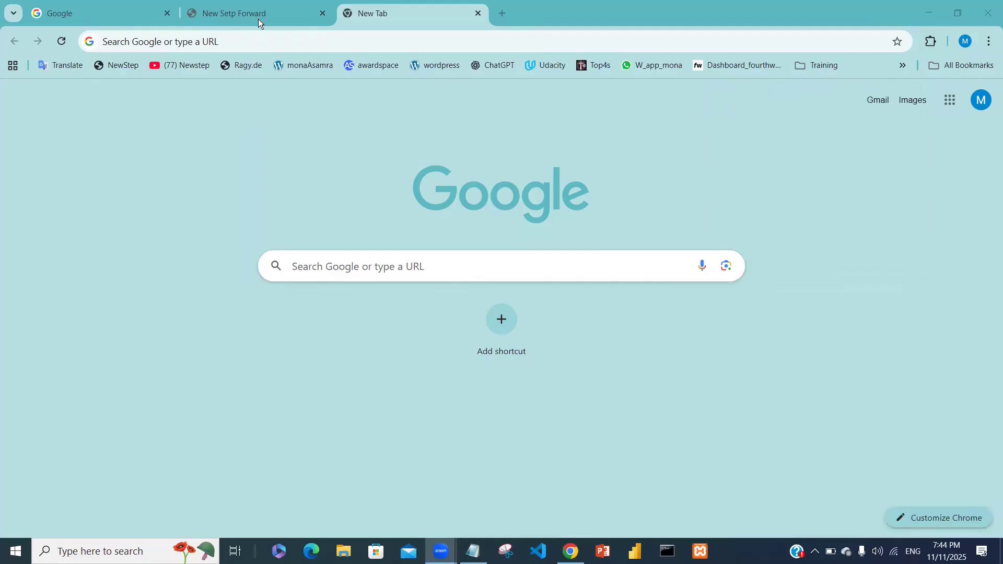
# Switch to Chrome and open app.powerbi.com.
pyautogui.click(257, 37)
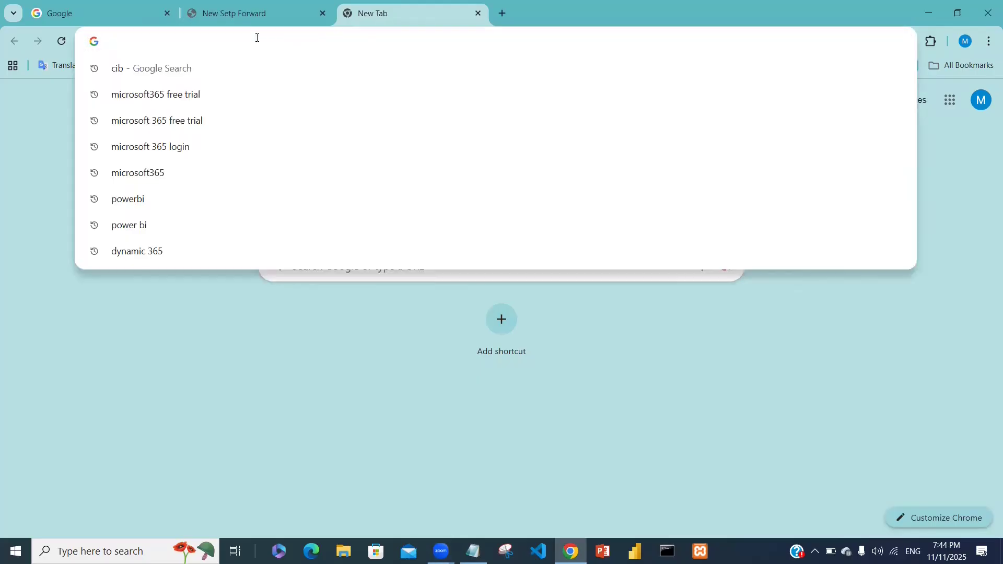
pyautogui.write('app')
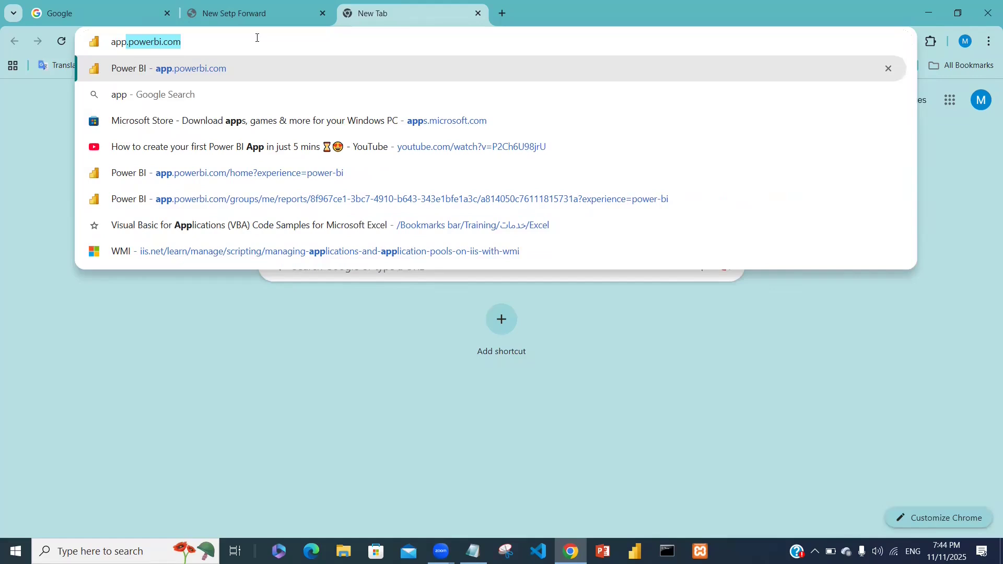
pyautogui.press('Return')
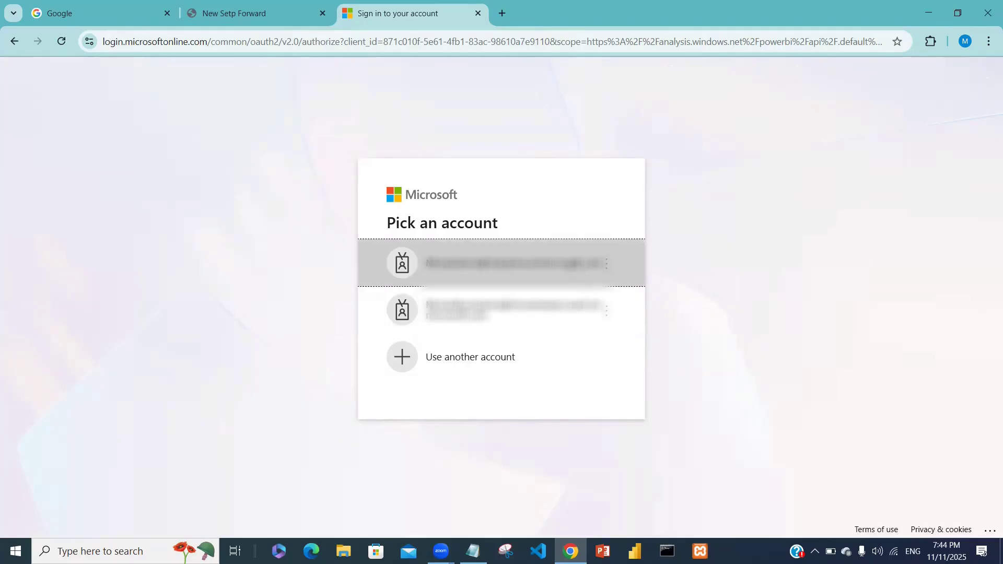
# Sign in to the Power BI service with the first listed account and its account password.
pyautogui.click(571, 264)
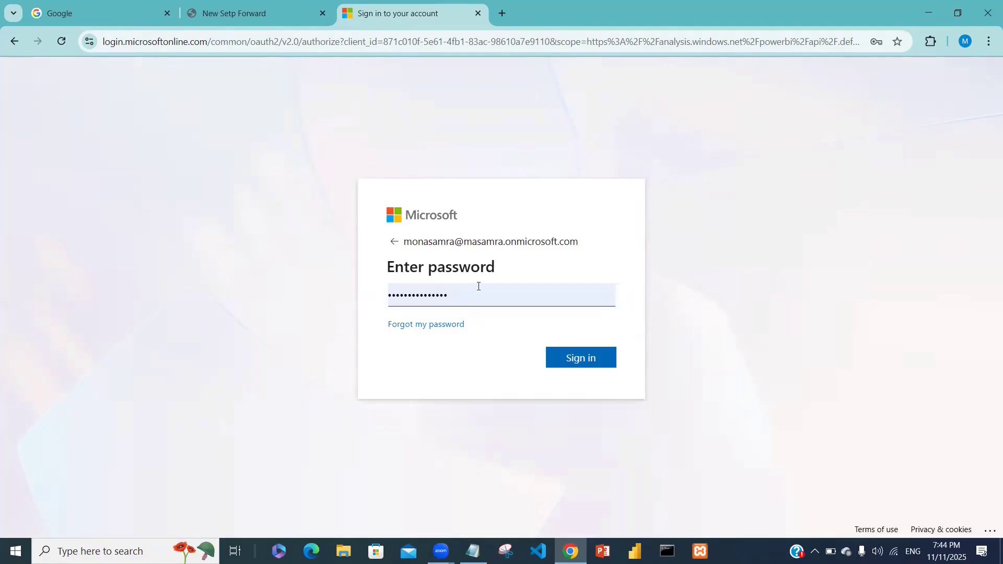
pyautogui.click(591, 359)
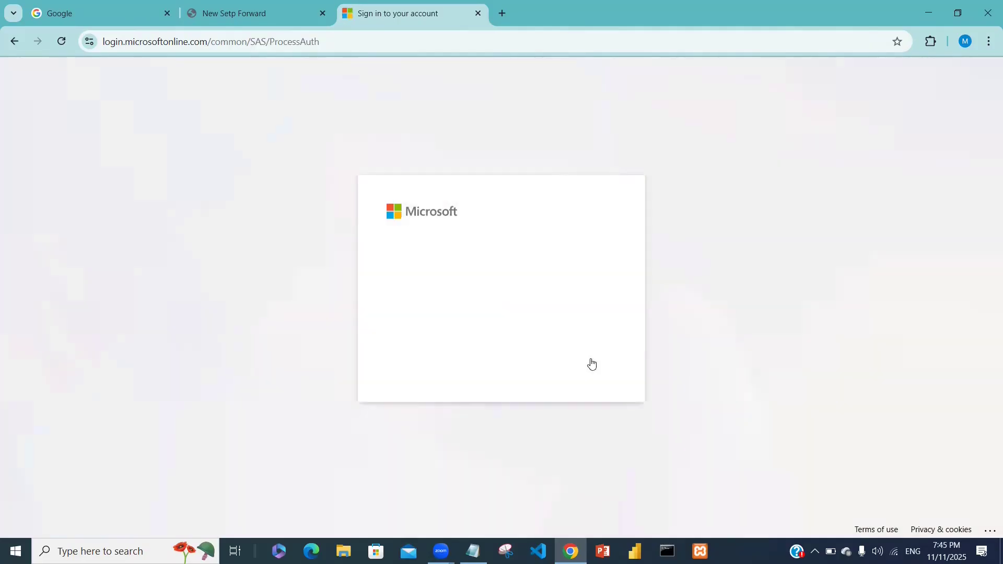
pyautogui.click(581, 364)
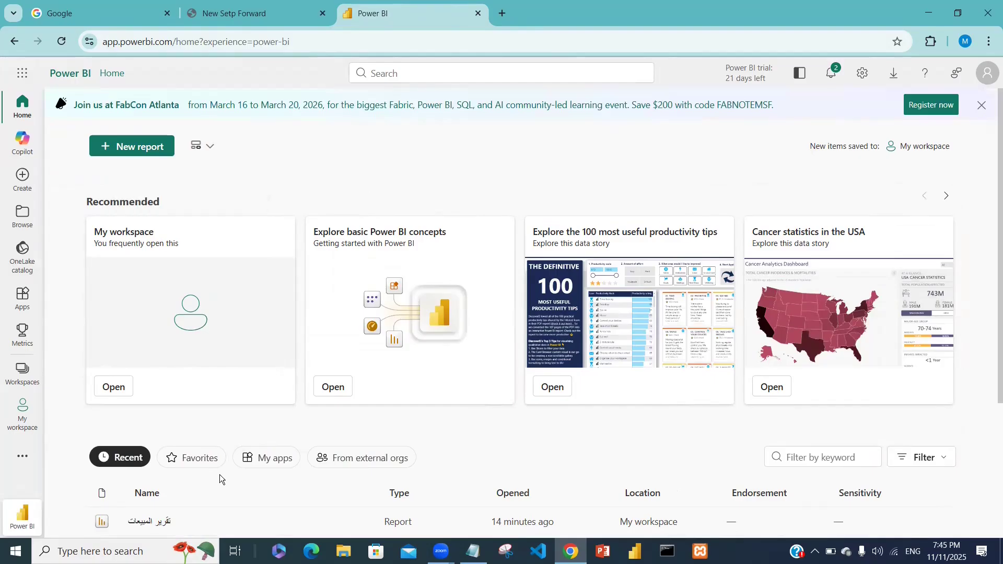
# Open the published report تقرير المبيعات from My workspace.
pyautogui.click(21, 418)
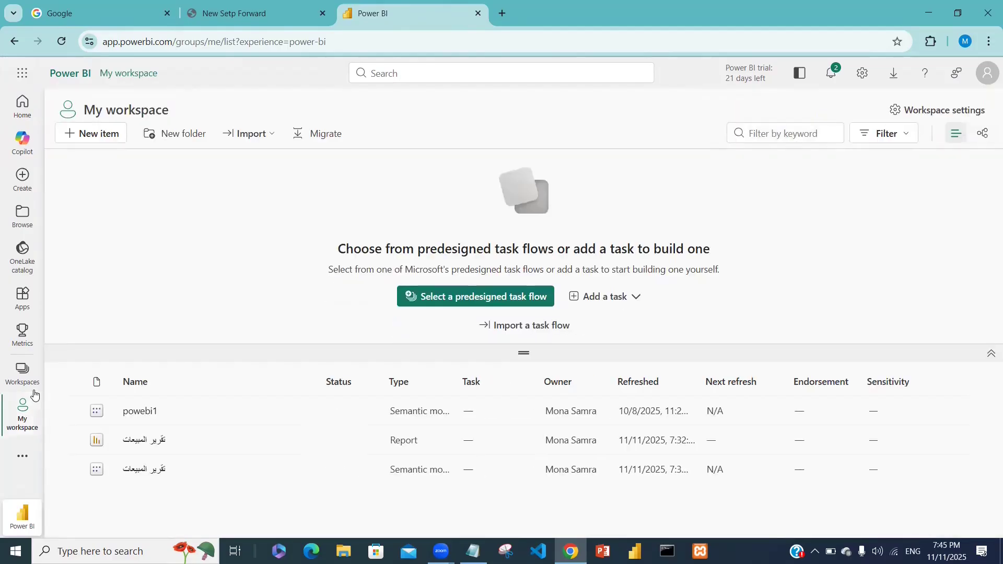
pyautogui.click(145, 441)
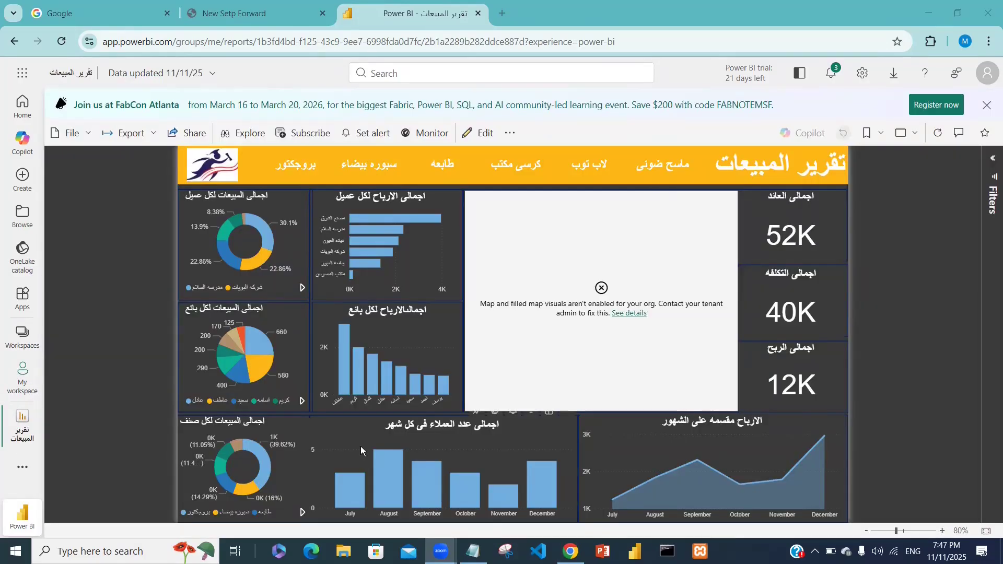
pyautogui.moveTo(360, 449)
# Open the admin portal's tenant settings and filter them by "map".
pyautogui.click(864, 74)
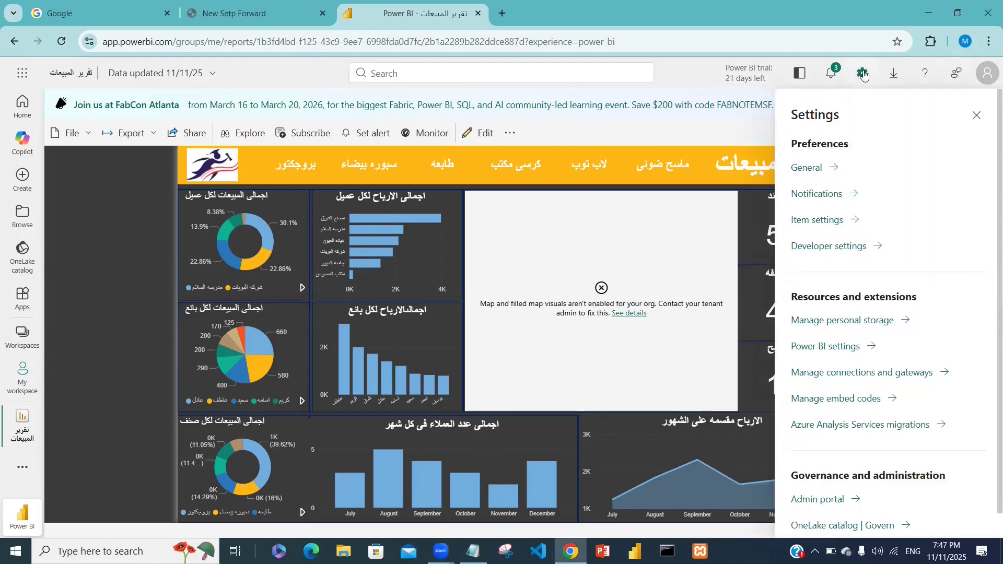
pyautogui.click(817, 500)
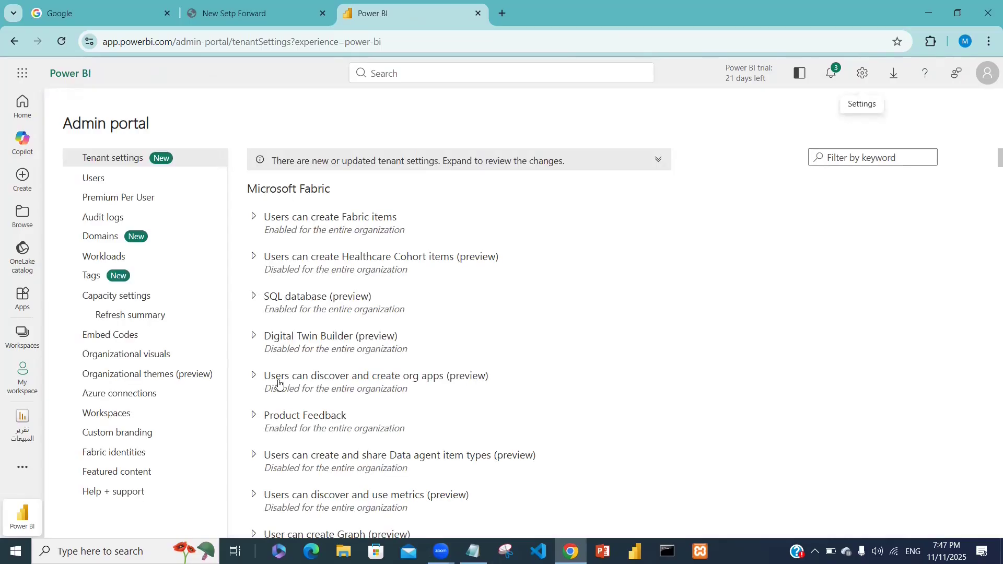
pyautogui.click(865, 158)
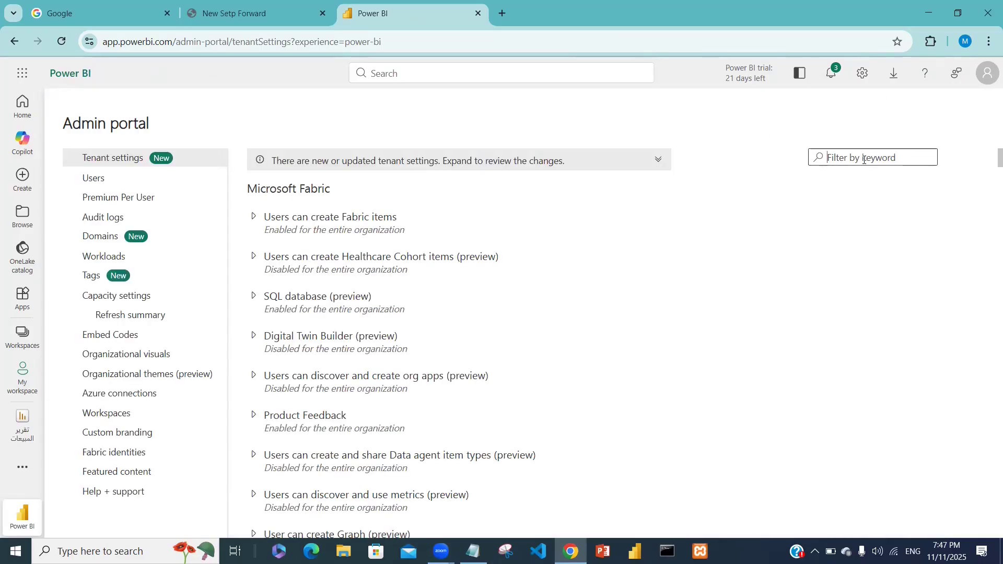
pyautogui.write('map')
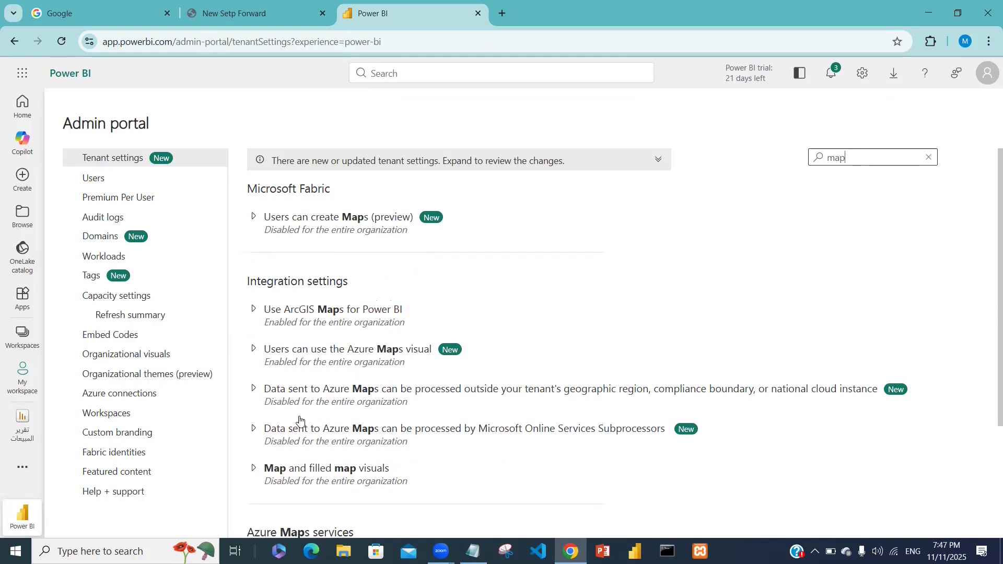
pyautogui.press('Return')
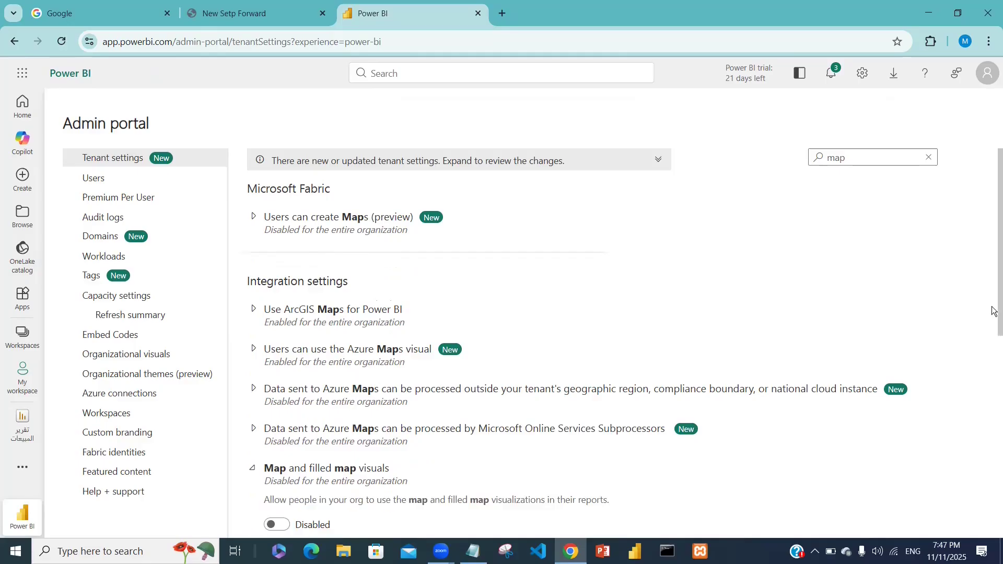
# Enable the "Map and filled map visuals" setting for the entire organization and apply the change.
pyautogui.moveTo(994, 296); pyautogui.dragTo(994, 435)
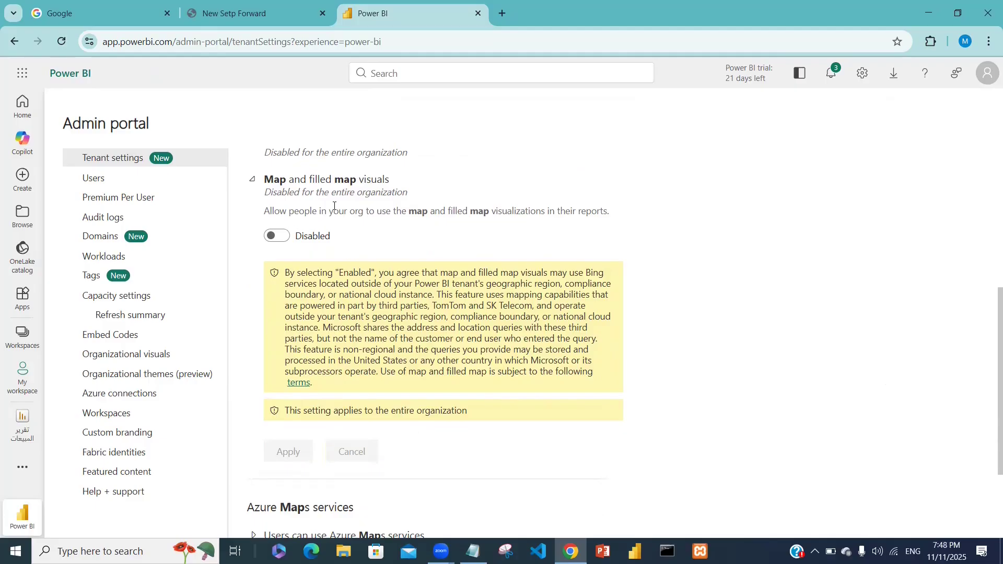
pyautogui.click(273, 235)
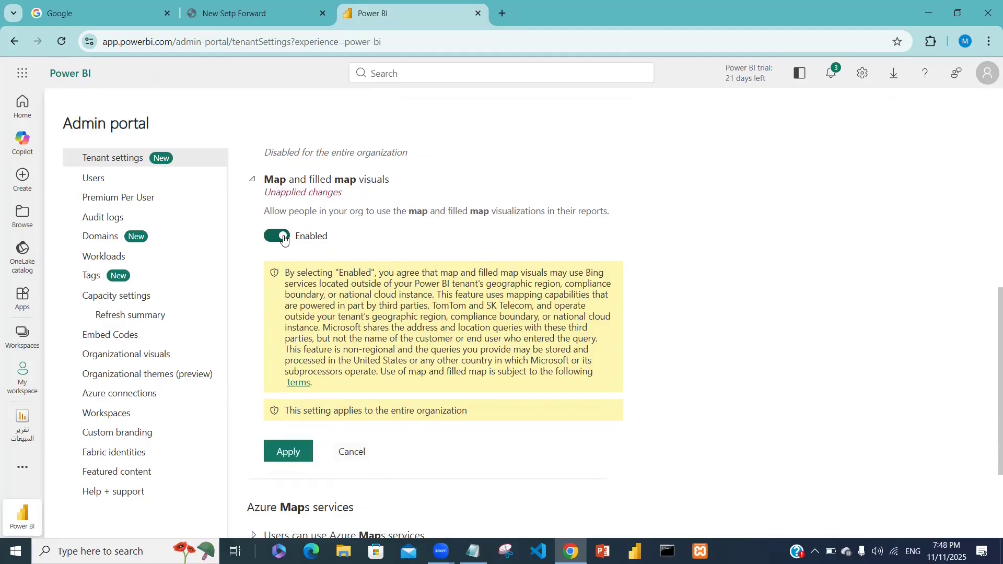
pyautogui.click(293, 455)
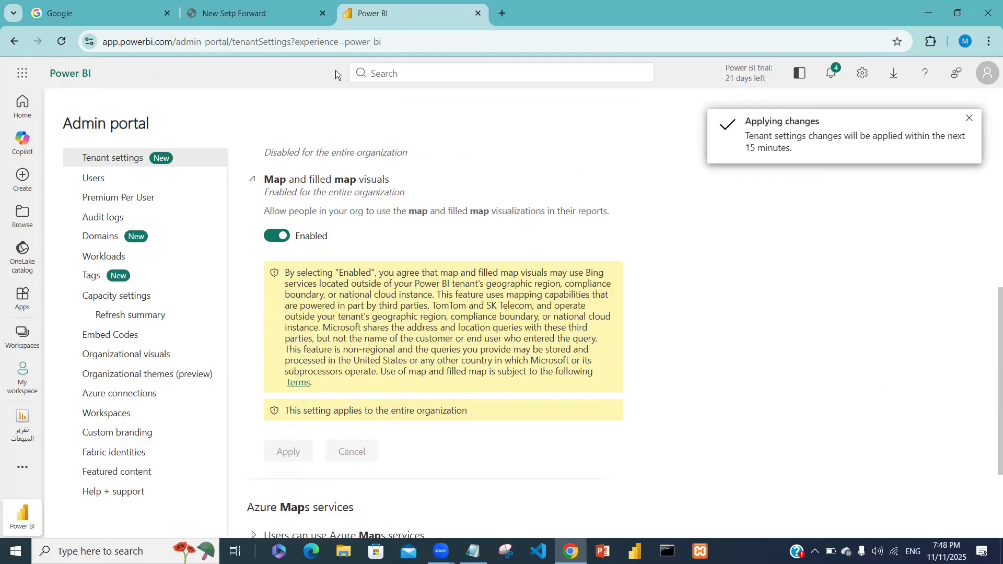
# Return to the Power BI home page, reload it and reopen the report تقرير المبيعات.
pyautogui.click(23, 106)
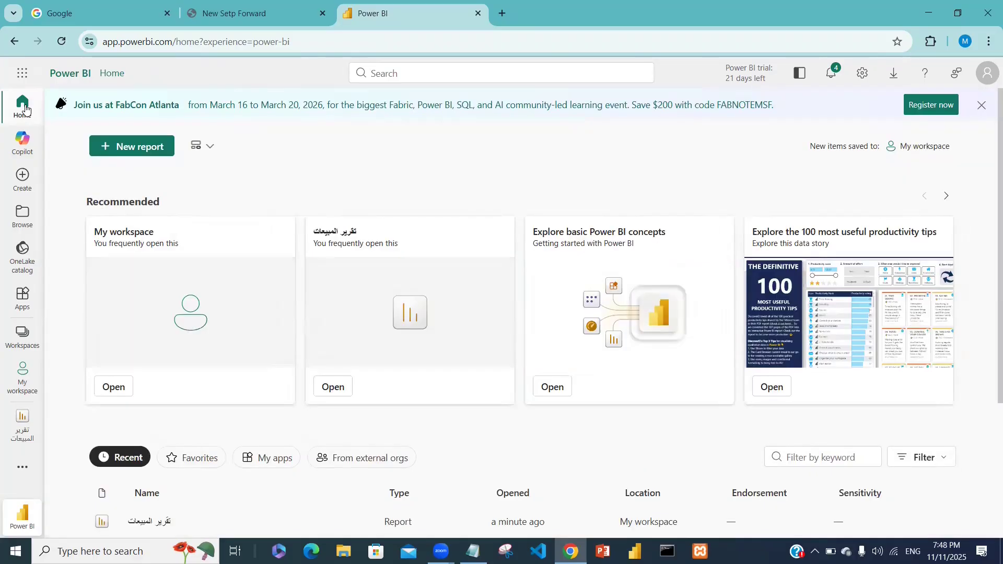
pyautogui.click(61, 41)
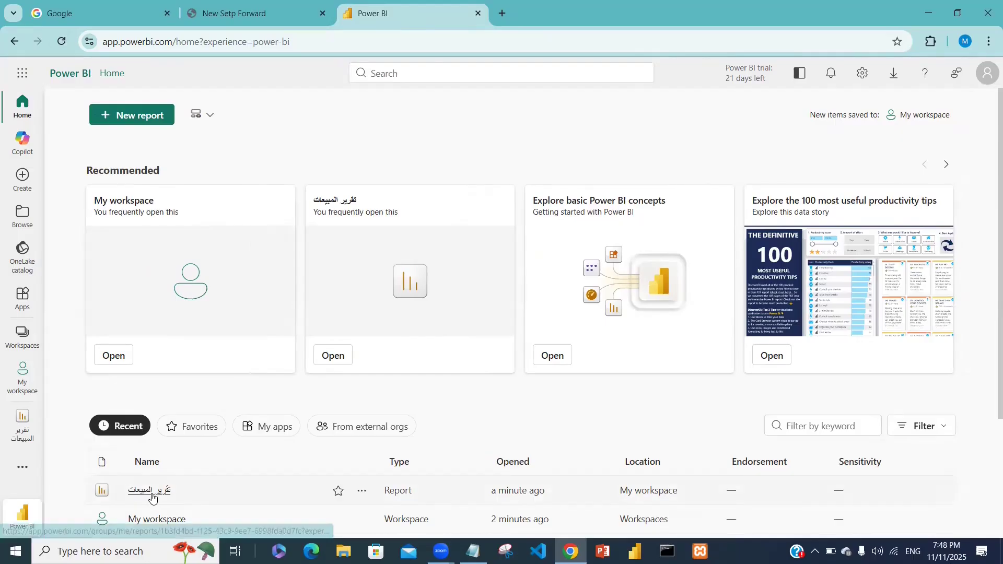
pyautogui.click(149, 491)
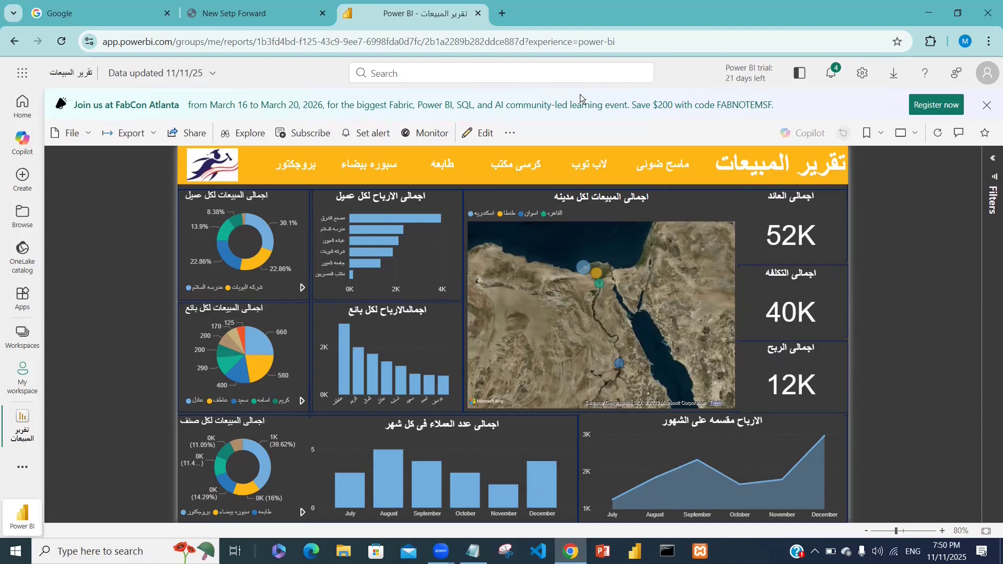
# Search the web for "dynamic 365" in a new browser tab and open Microsoft's Dynamics 365 free trial page.
pyautogui.click(502, 14)
pyautogui.click(493, 39)
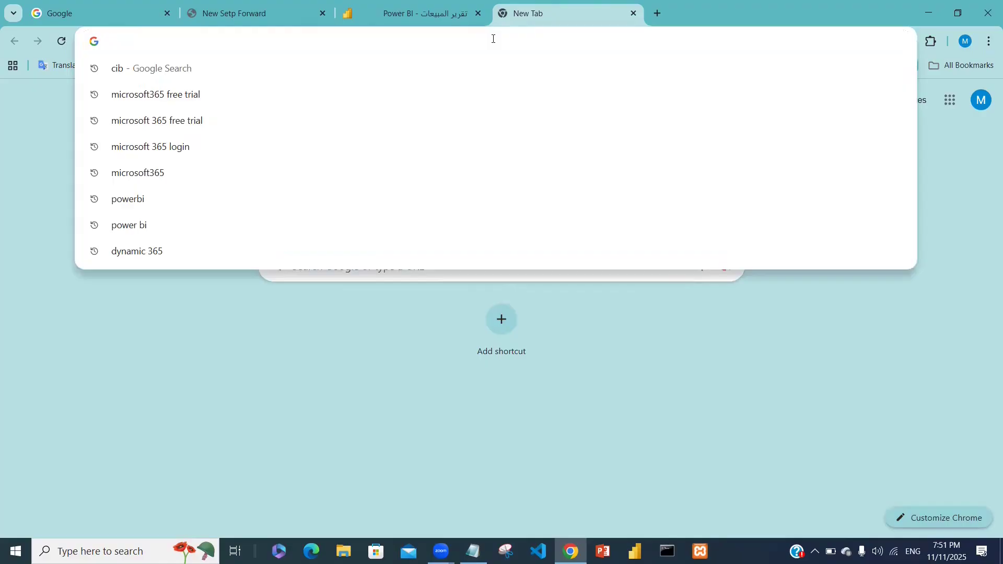
pyautogui.write('dynamic')
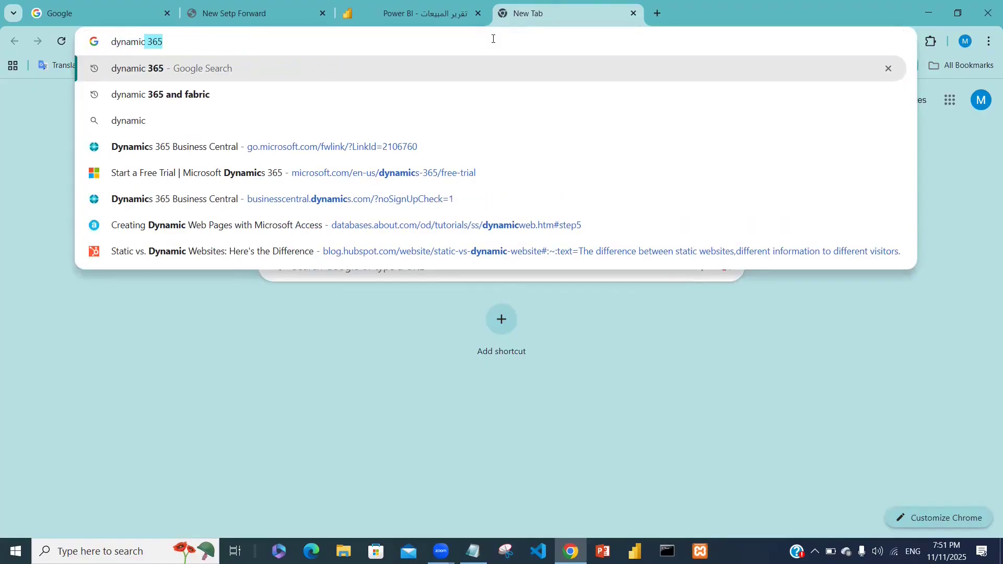
pyautogui.press('Return')
pyautogui.click(192, 518)
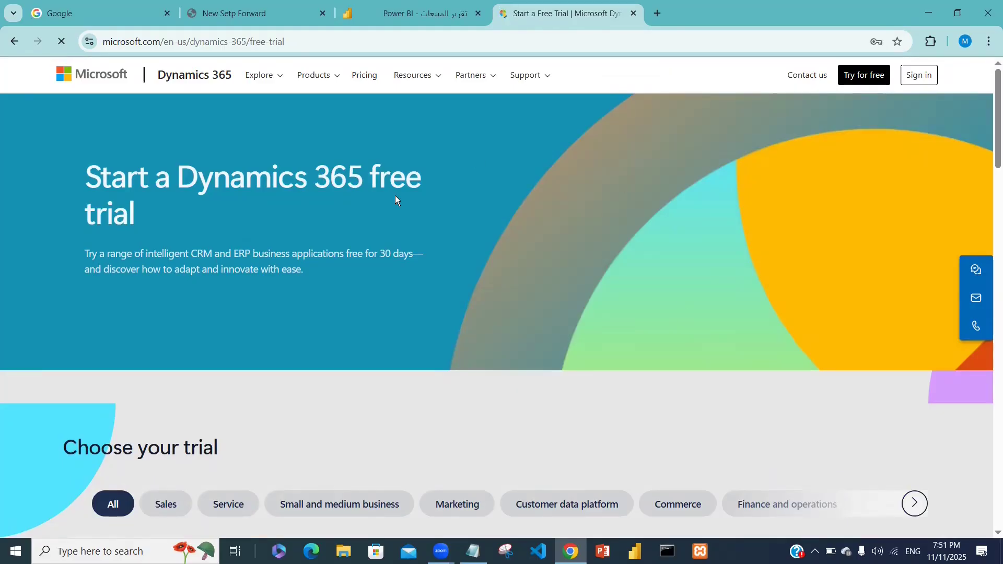
# Open the free trial sign-up form for Dynamics 365 Sales.
pyautogui.moveTo(993, 134); pyautogui.dragTo(978, 160)
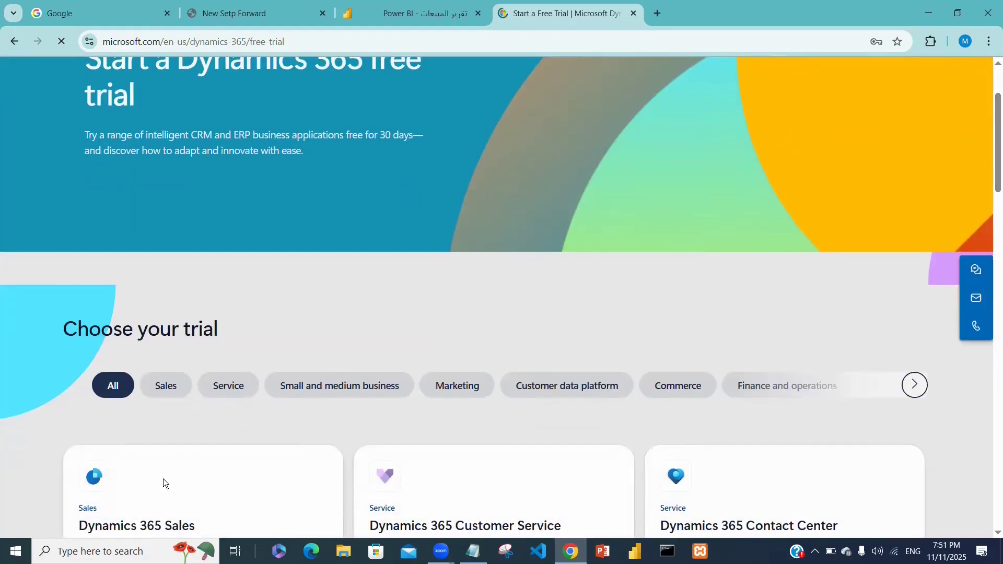
pyautogui.moveTo(993, 164); pyautogui.dragTo(967, 208)
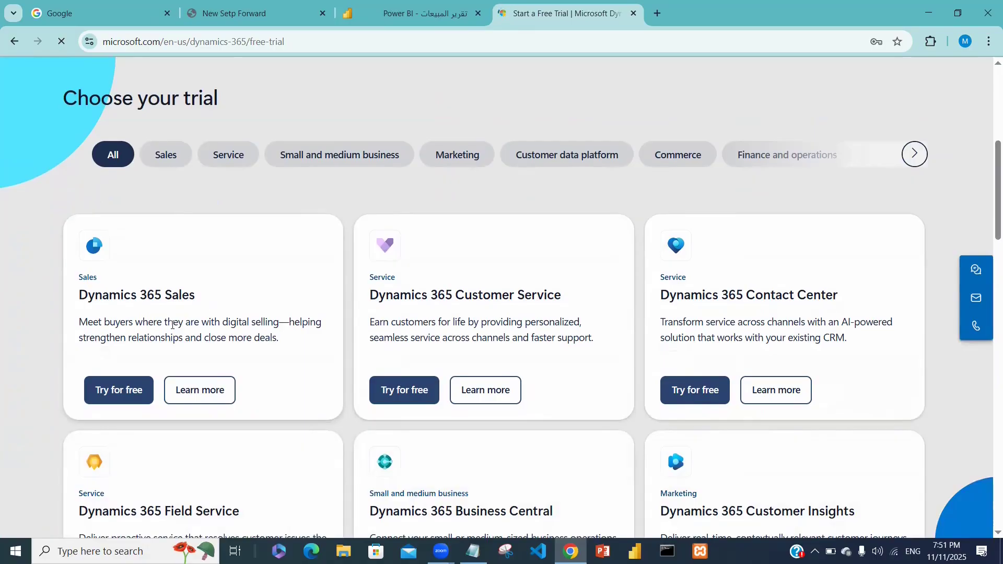
pyautogui.click(132, 397)
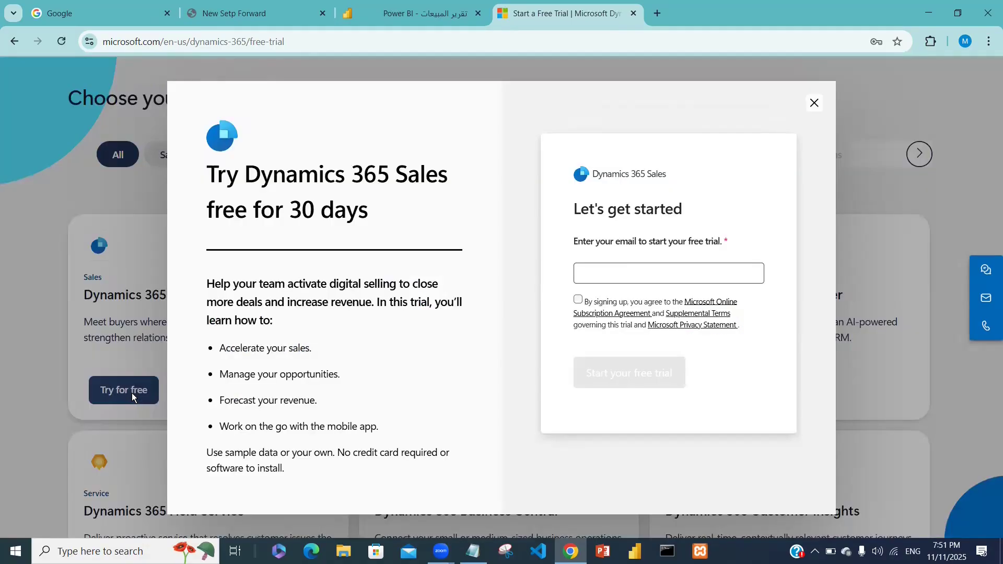
# Fill in the email address on the Dynamics 365 Sales trial form and accept the subscription agreement and privacy terms.
pyautogui.click(617, 276)
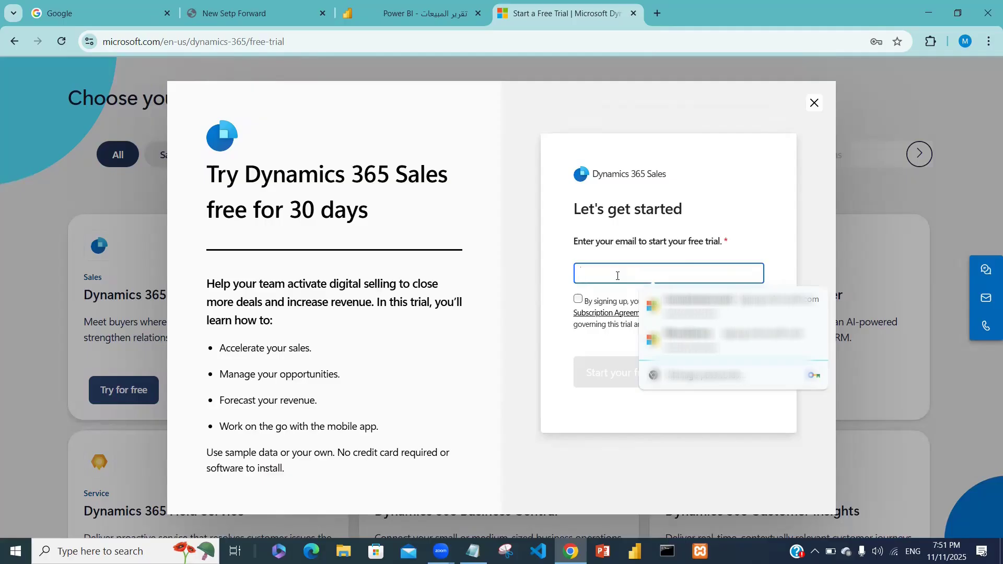
pyautogui.write('m')
pyautogui.write('na')
pyautogui.press('Down')
pyautogui.press('Return')
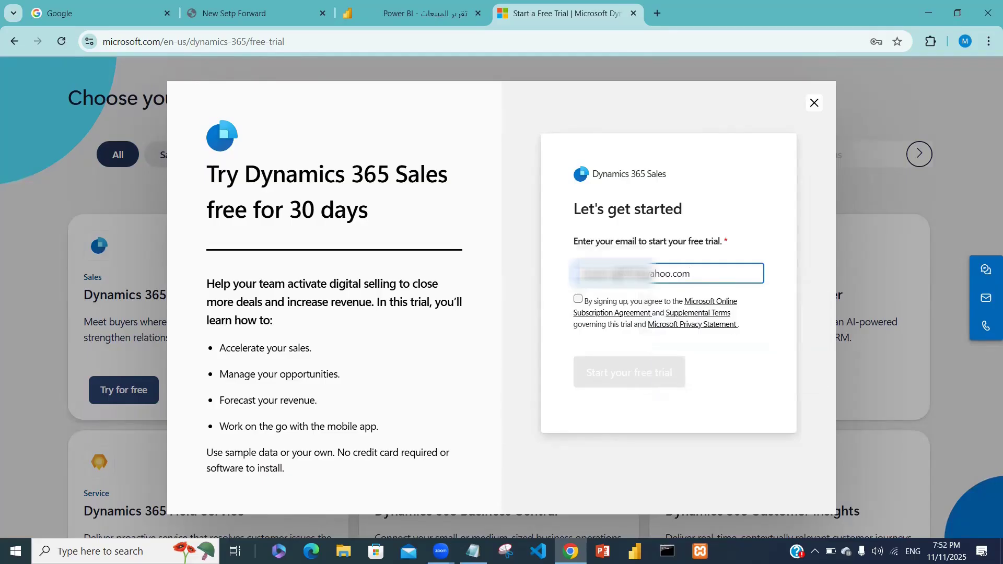
pyautogui.click(579, 301)
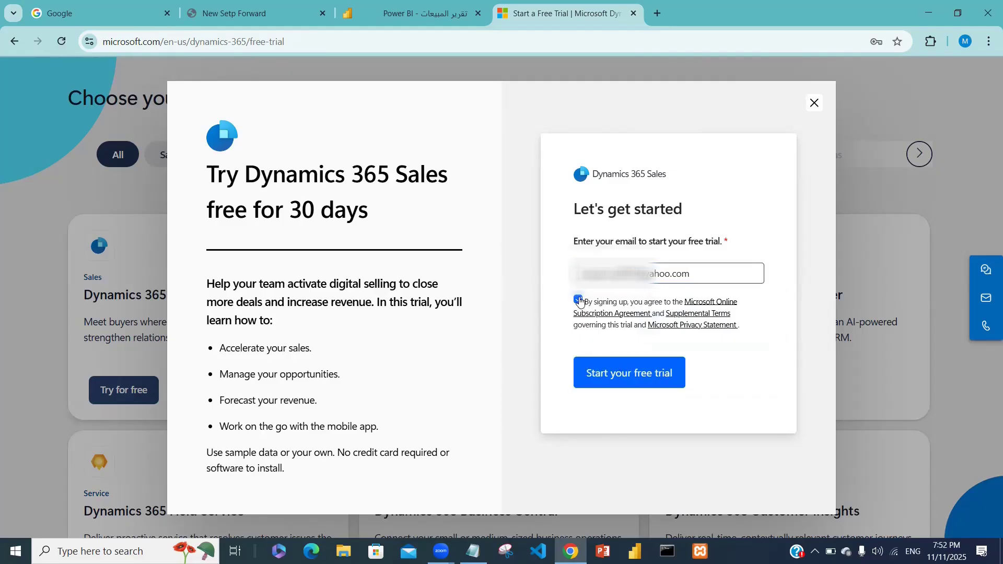
# Submit the entered email address to start the Dynamics 365 Sales trial and continue with it on the Sales Premium sign-up page.
pyautogui.click(630, 375)
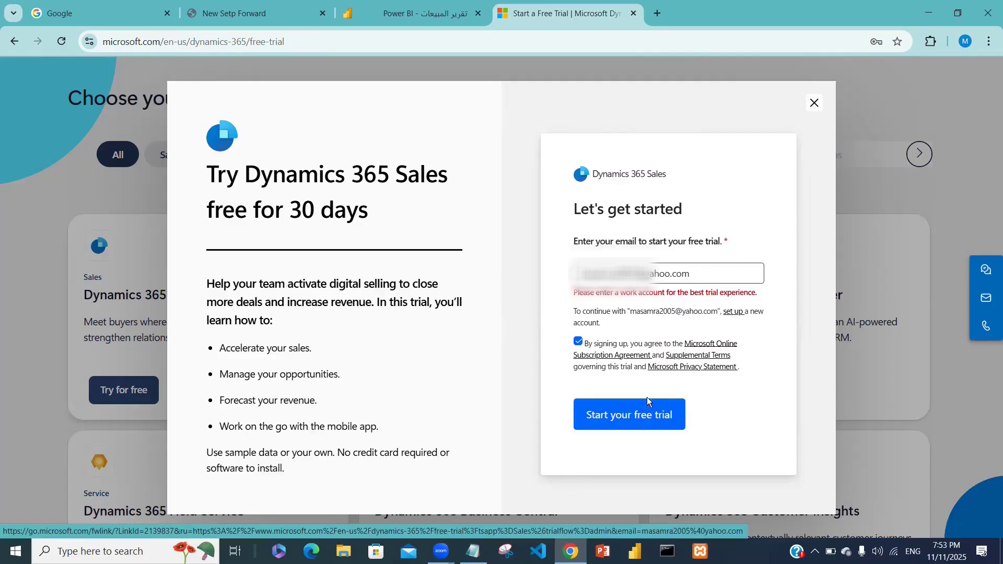
pyautogui.click(644, 427)
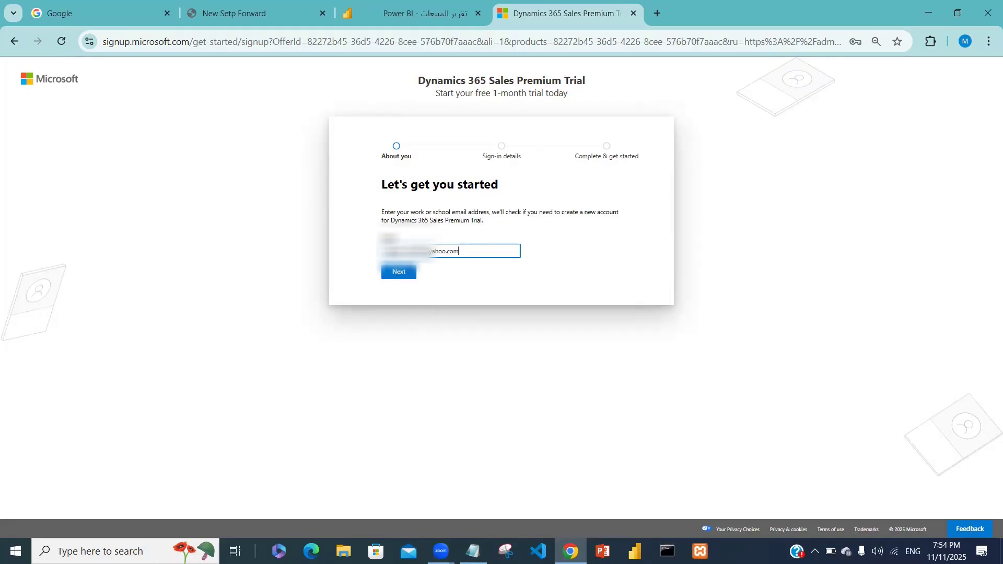
pyautogui.click(403, 273)
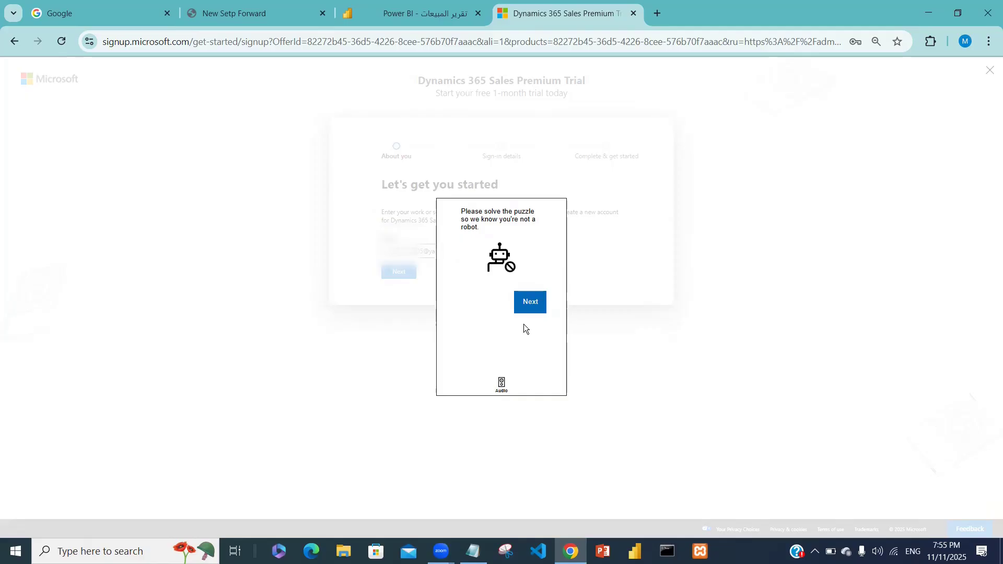
# Solve the robot verification puzzle by matching the animal's direction, and start setting up a new account.
pyautogui.click(528, 303)
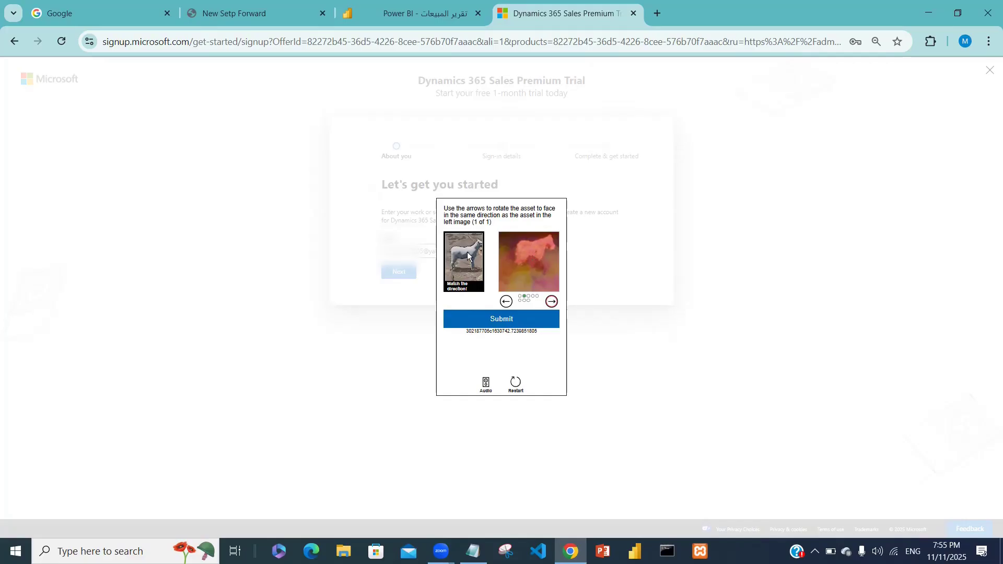
pyautogui.click(491, 324)
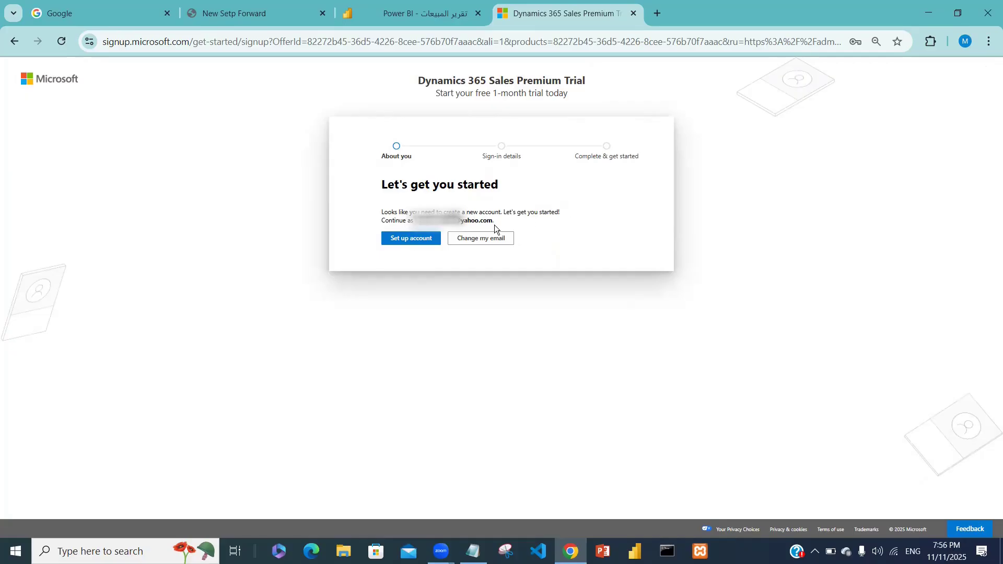
pyautogui.click(414, 240)
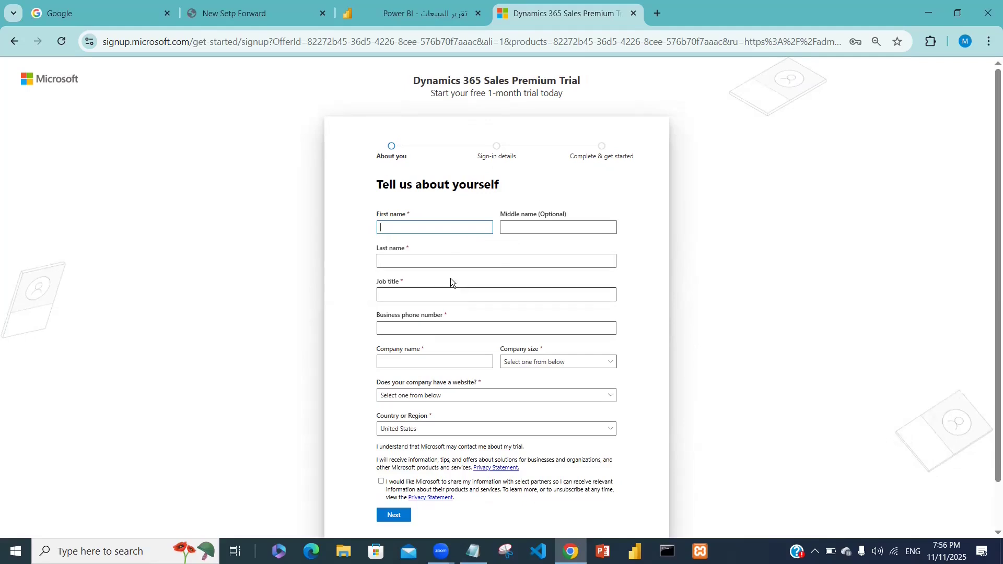
# Fill in the contact's name and company from the saved profile, set the job title to youtuber, and replace the business phone number.
pyautogui.click(451, 227)
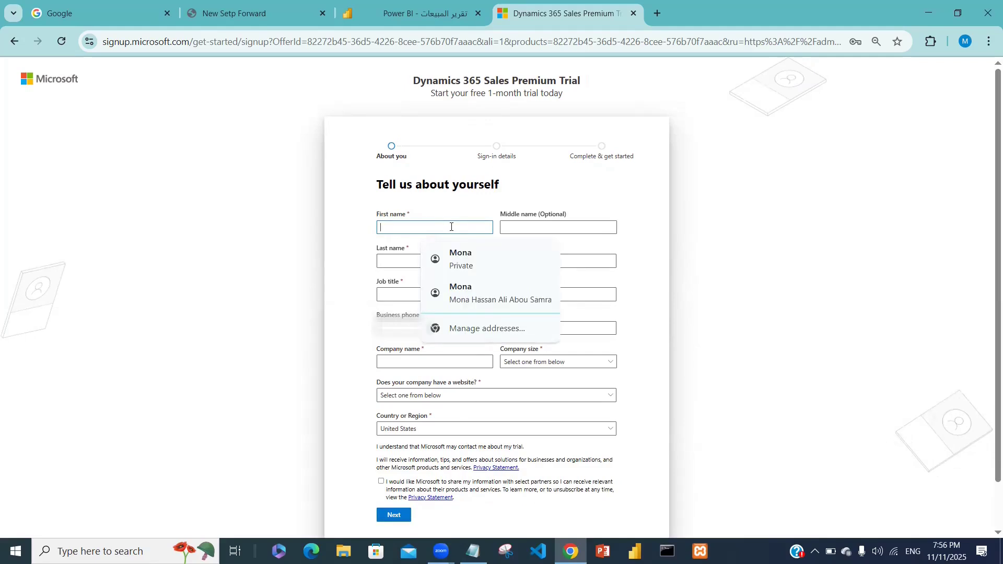
pyautogui.click(471, 264)
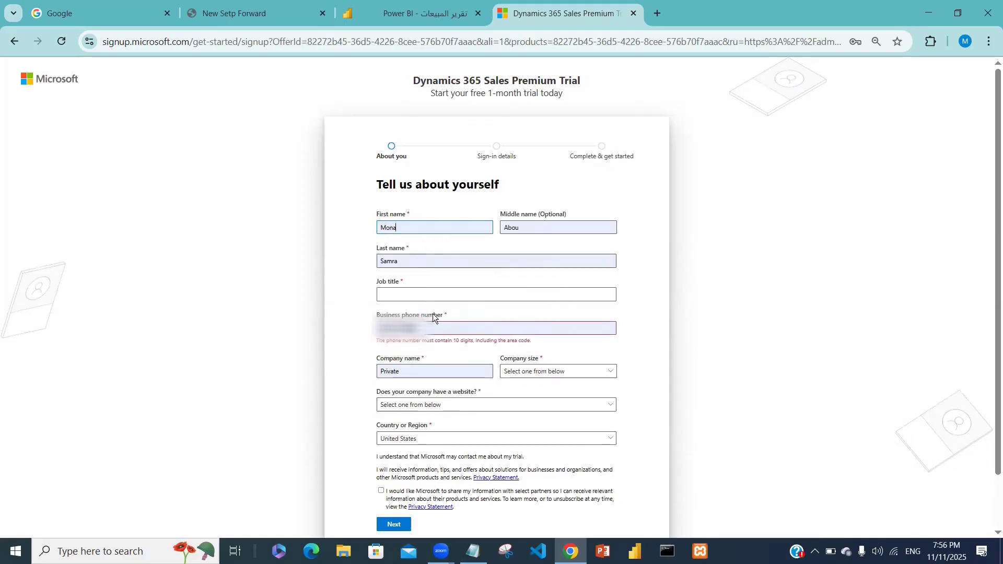
pyautogui.click(425, 295)
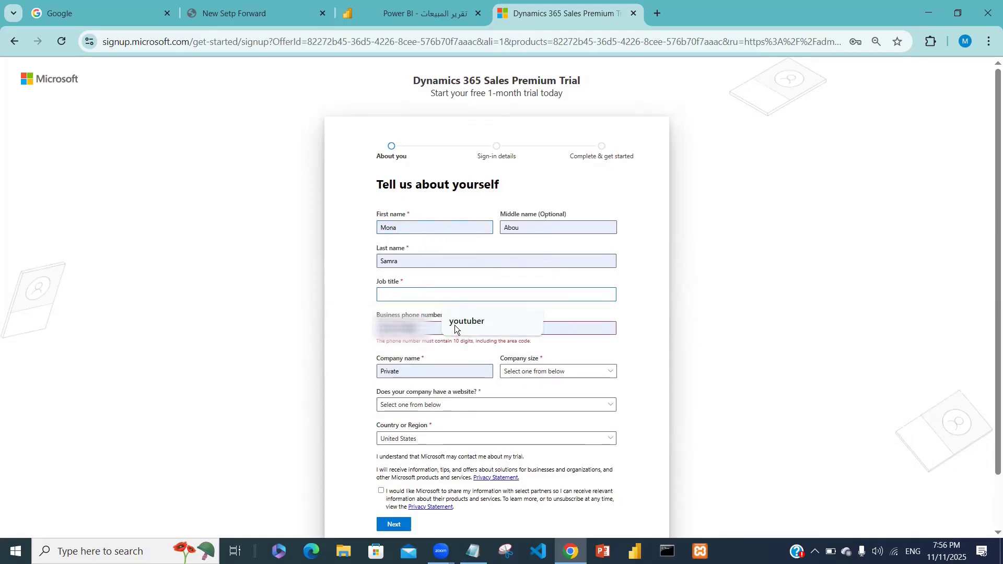
pyautogui.click(455, 322)
pyautogui.click(437, 327)
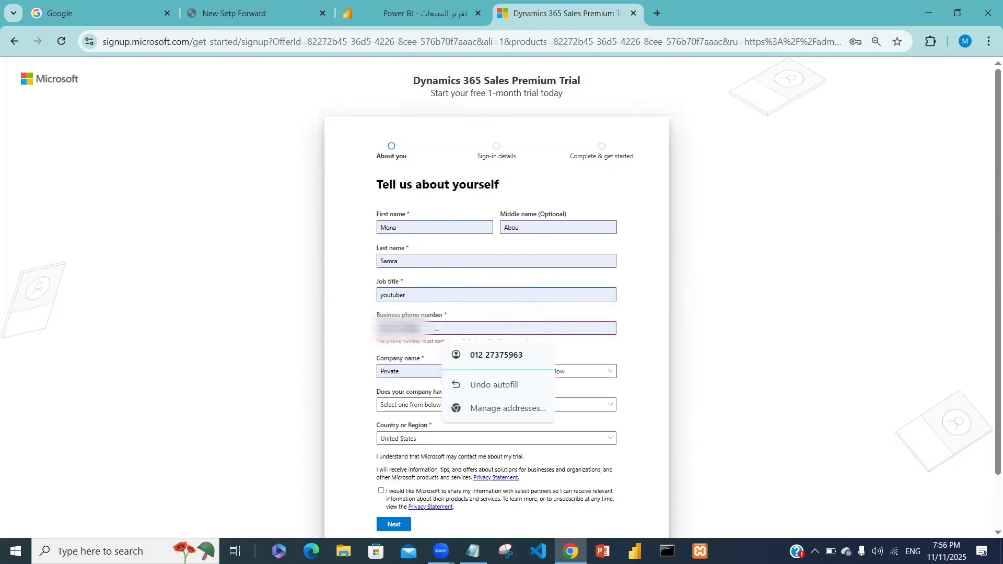
pyautogui.moveTo(421, 329); pyautogui.dragTo(358, 327)
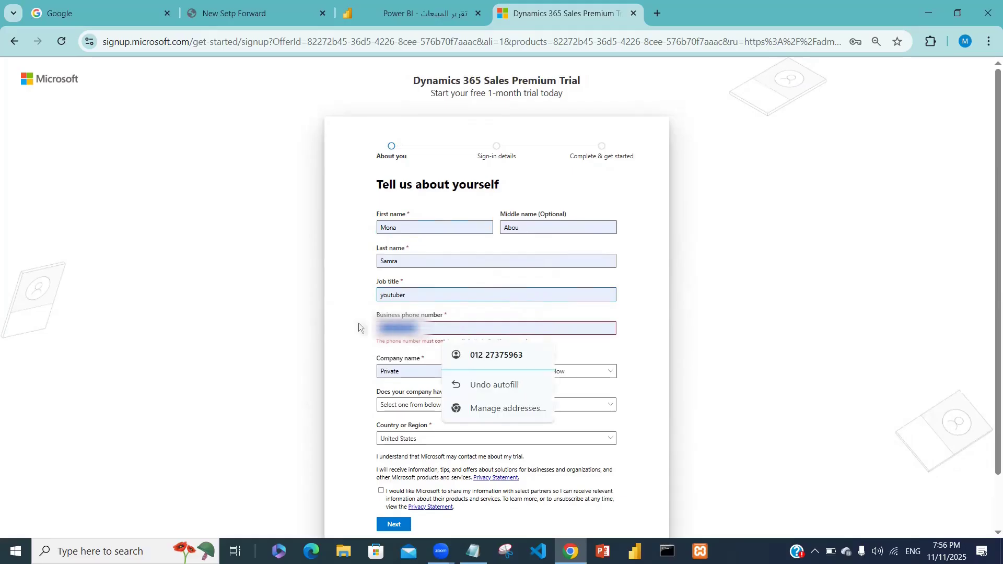
pyautogui.hotkey('ctrl', 'v')
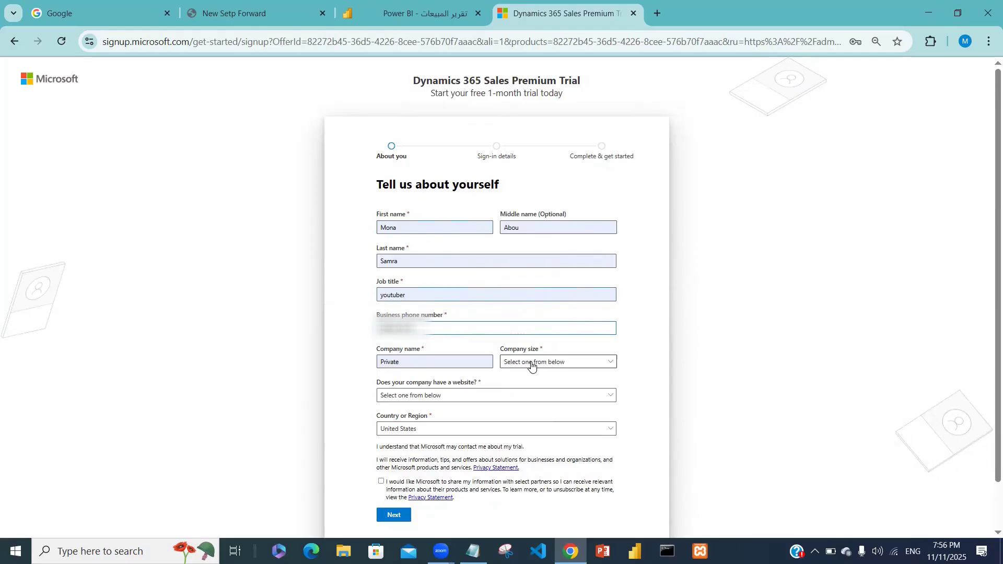
# Set the company size to 1 person, the company website answer to No and the country to Egypt, and submit the form.
pyautogui.click(568, 364)
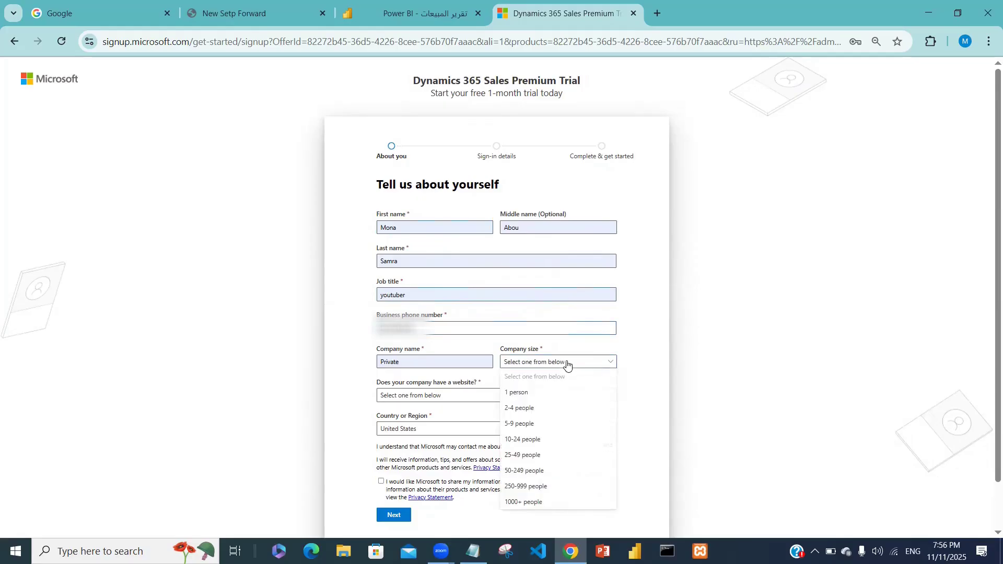
pyautogui.click(519, 393)
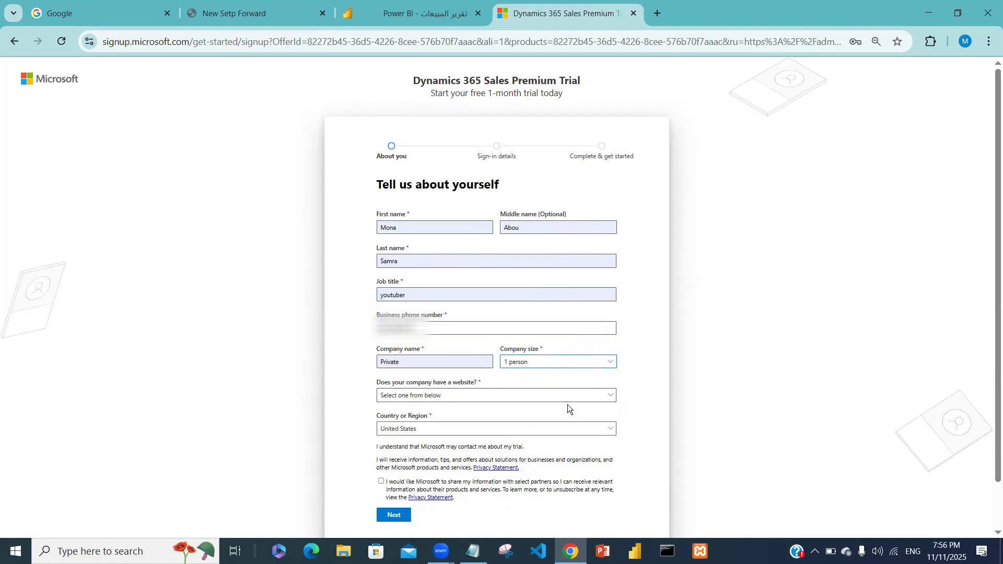
pyautogui.click(611, 400)
pyautogui.scroll(-1, 994, 313)
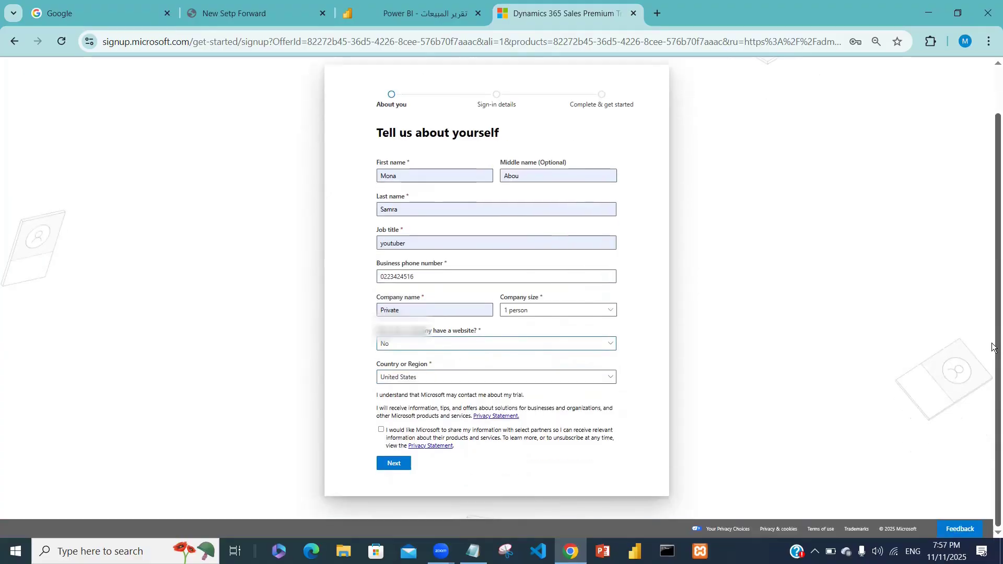
pyautogui.click(421, 382)
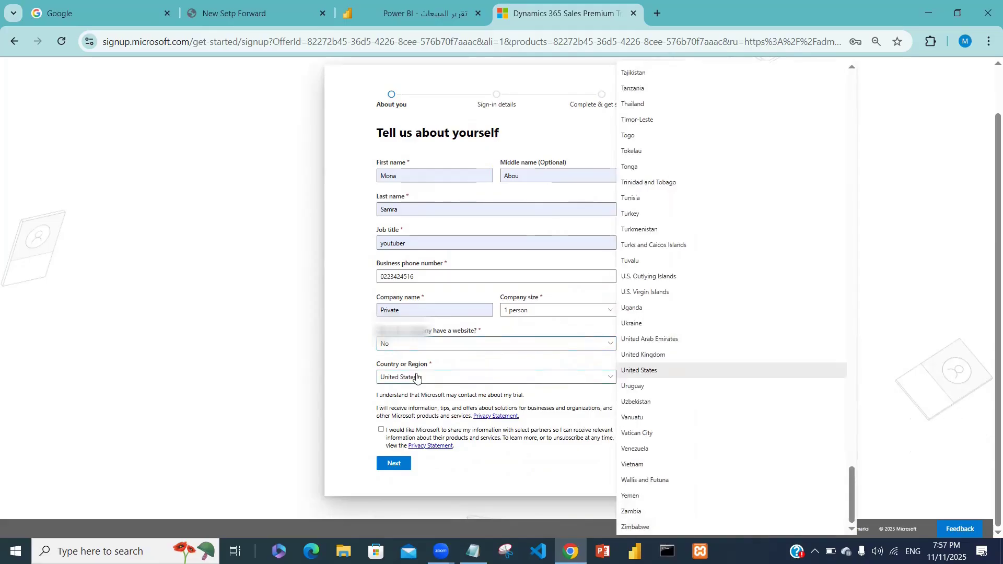
pyautogui.write('egypt')
pyautogui.press('Return')
pyautogui.click(381, 409)
pyautogui.click(381, 409)
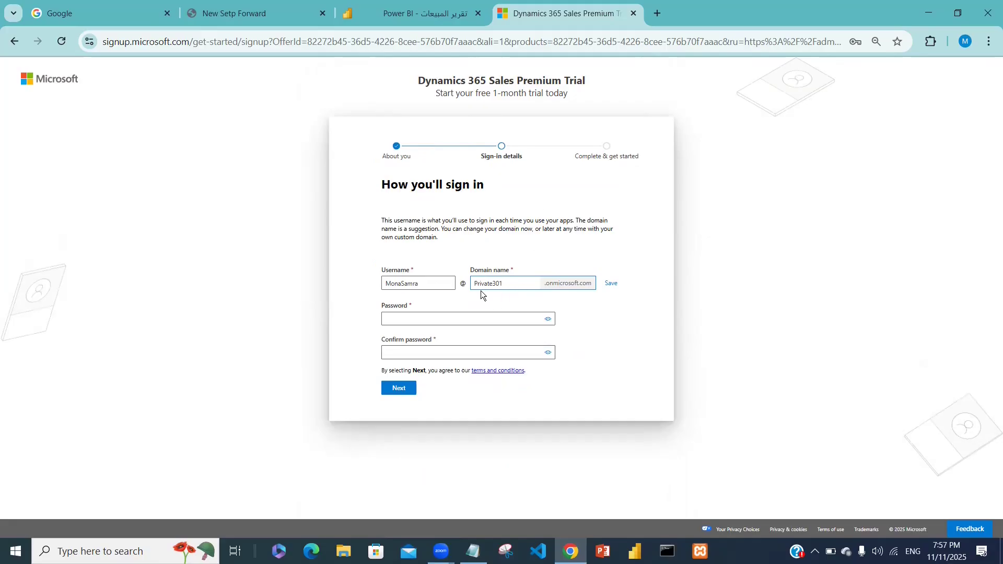
# Save the domain name Private301 and fill in the password and confirmation with the browser's suggested strong password.
pyautogui.click(504, 285)
pyautogui.click(612, 285)
pyautogui.click(523, 319)
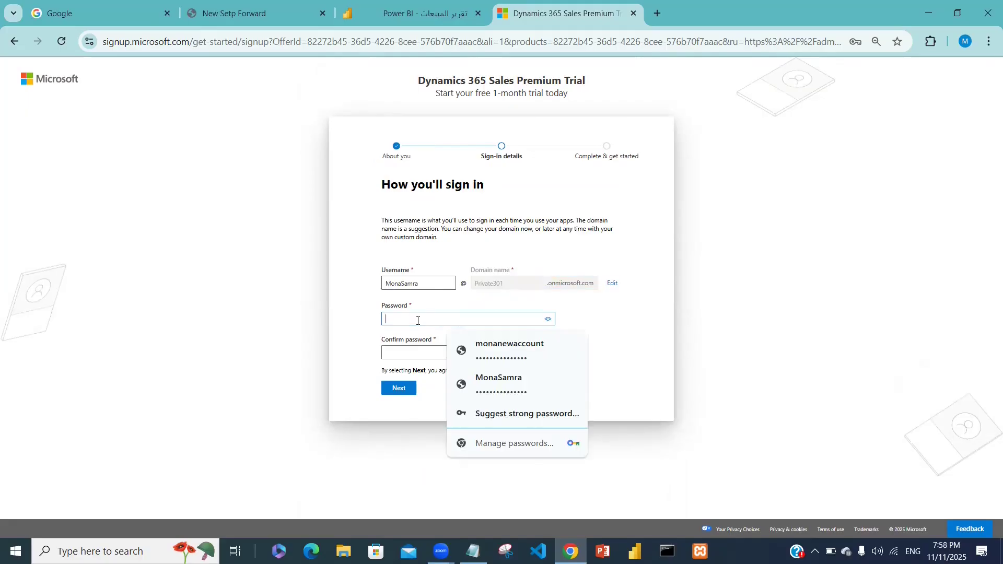
pyautogui.click(540, 416)
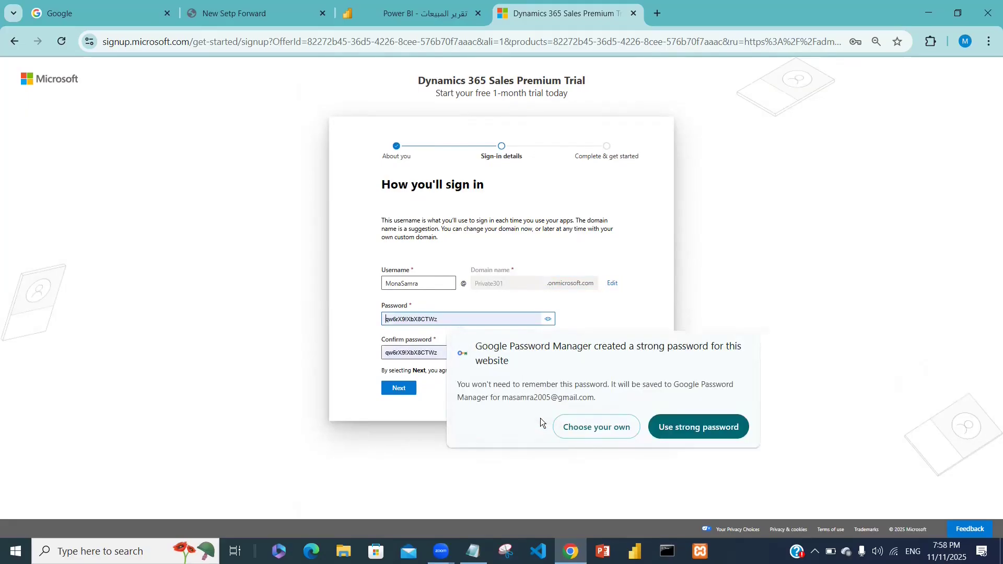
pyautogui.click(695, 431)
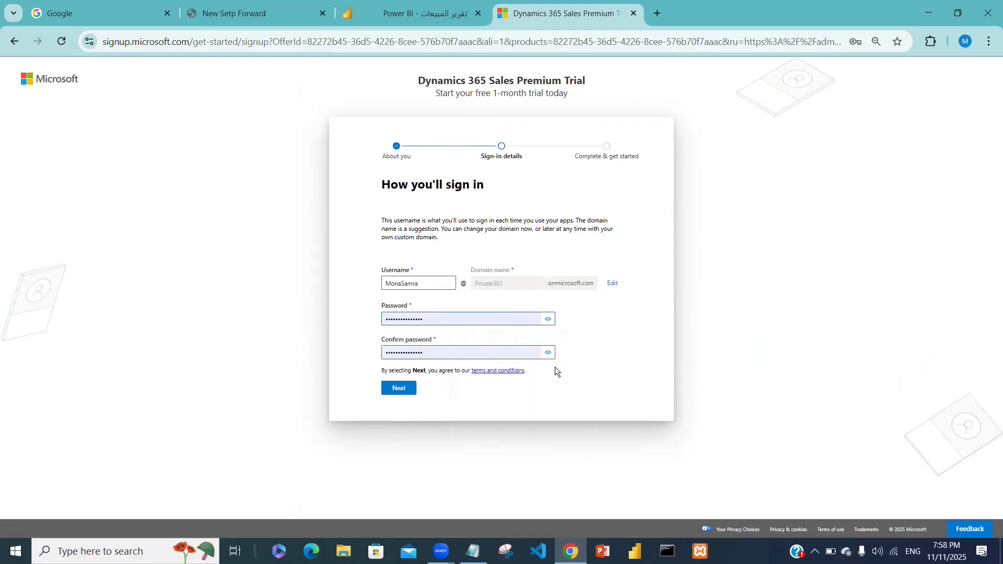
# Reveal the generated account password to check it, and submit the sign-in details.
pyautogui.click(549, 319)
pyautogui.click(455, 320)
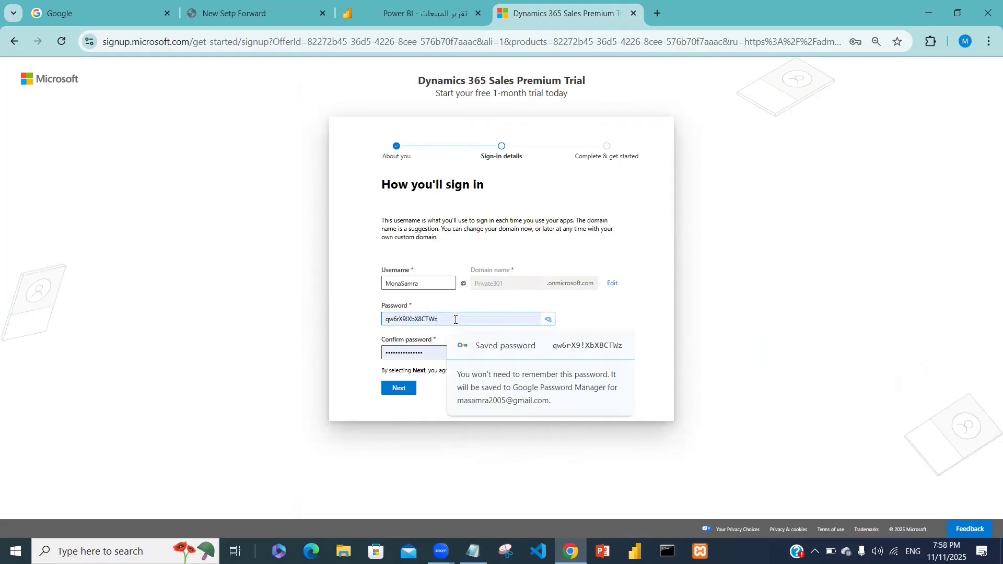
pyautogui.click(408, 387)
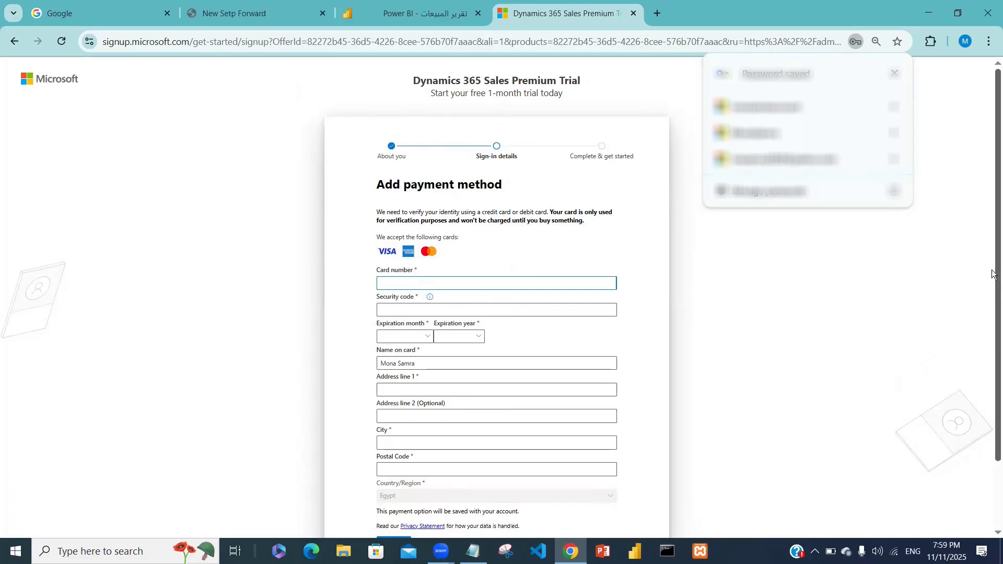
# Look over the trial's payment method form, leave it unfilled and return to the Power BI report تقرير المبيعات.
pyautogui.moveTo(993, 274); pyautogui.dragTo(993, 385)
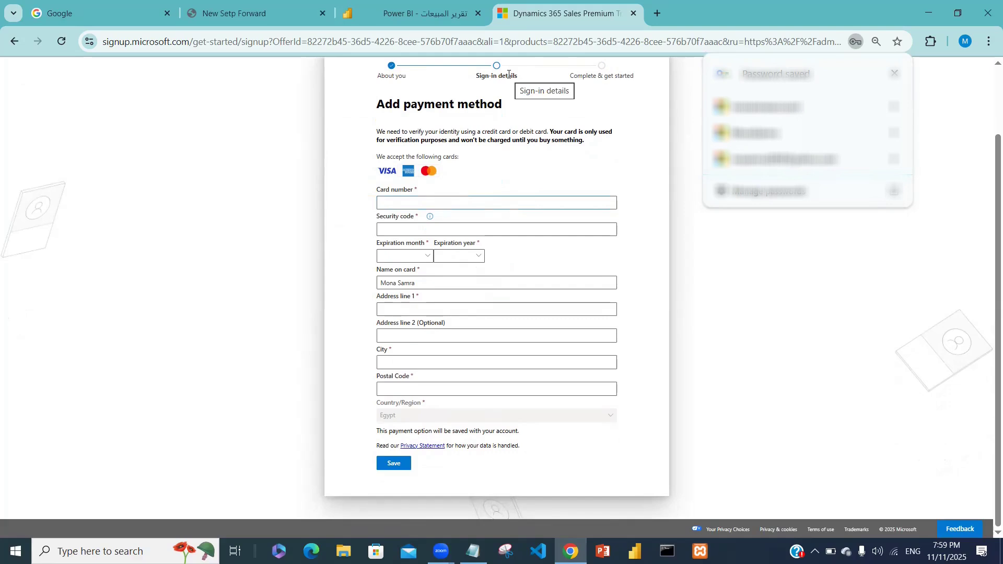
pyautogui.click(658, 14)
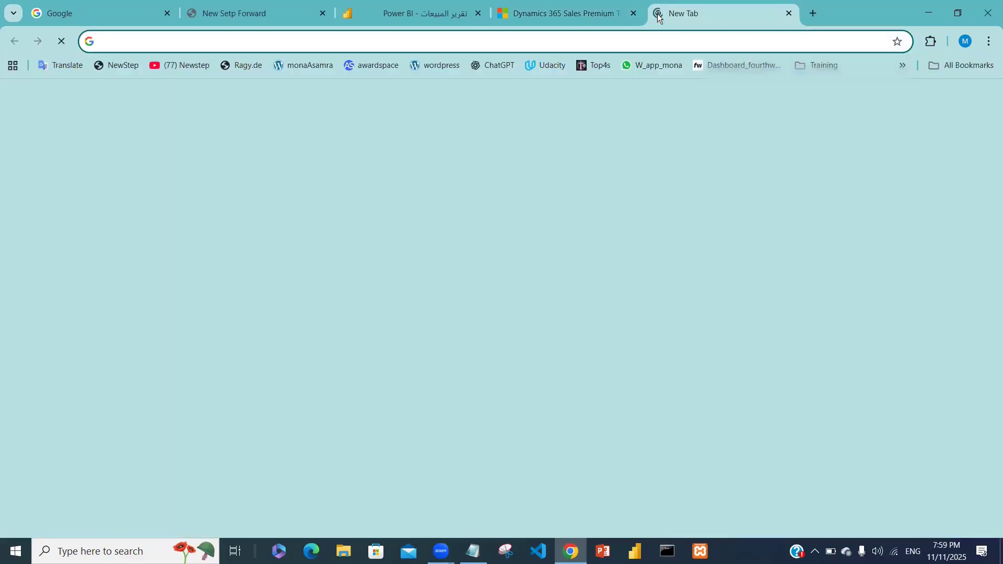
pyautogui.click(454, 16)
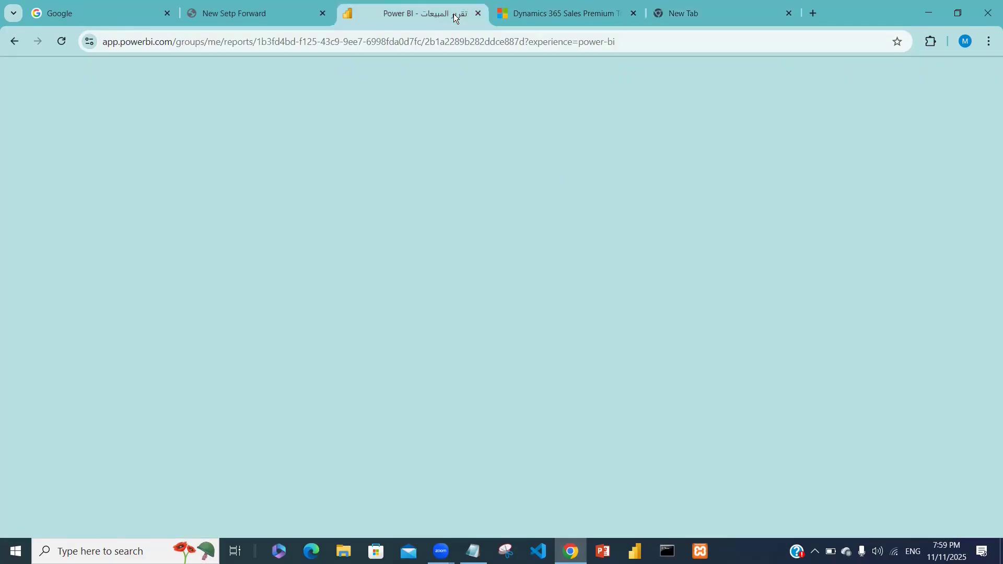